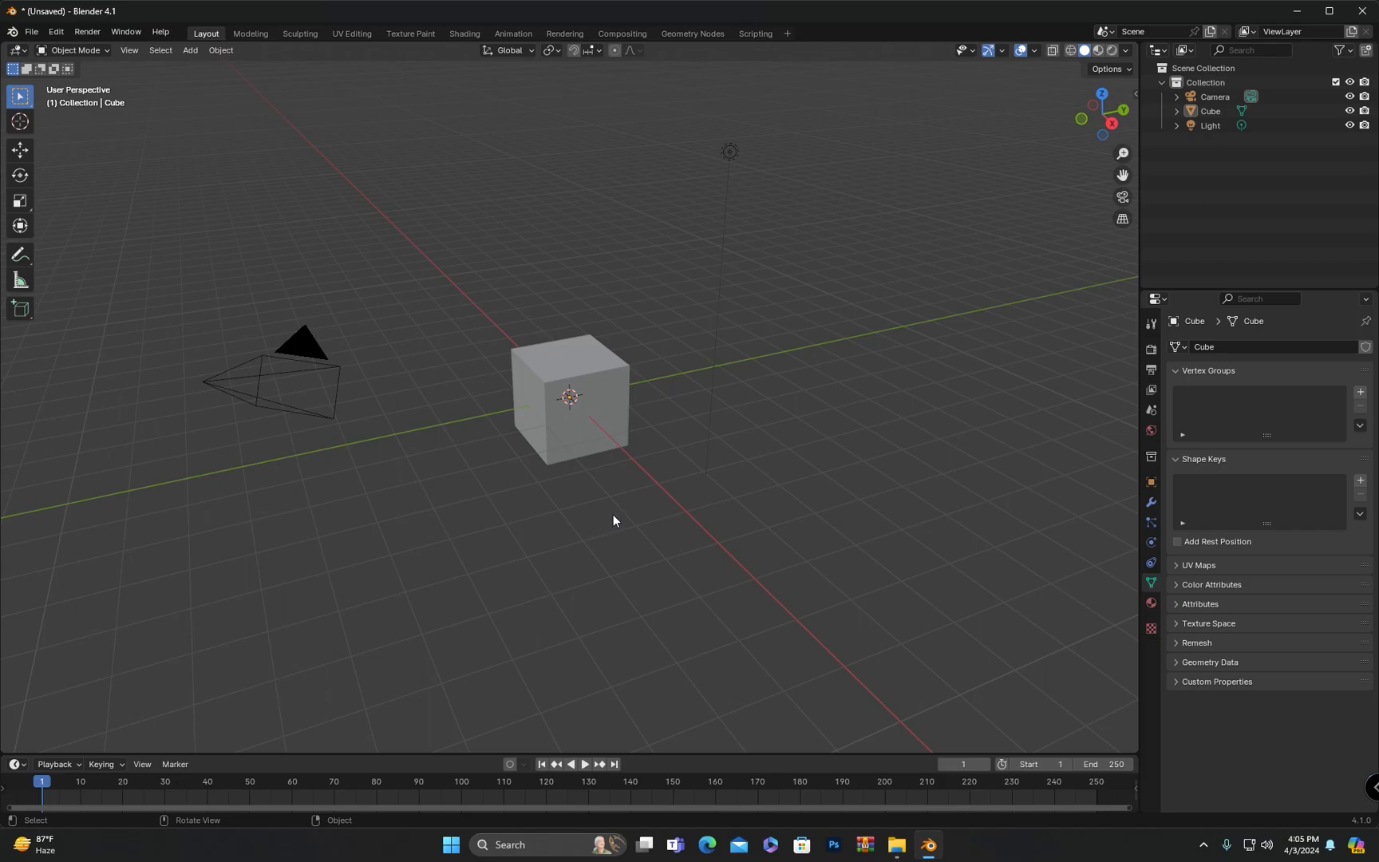
Select the cube and scale it down along the Z axis until it is a thin slab.
middle_click_drag(606, 513, 616, 518)
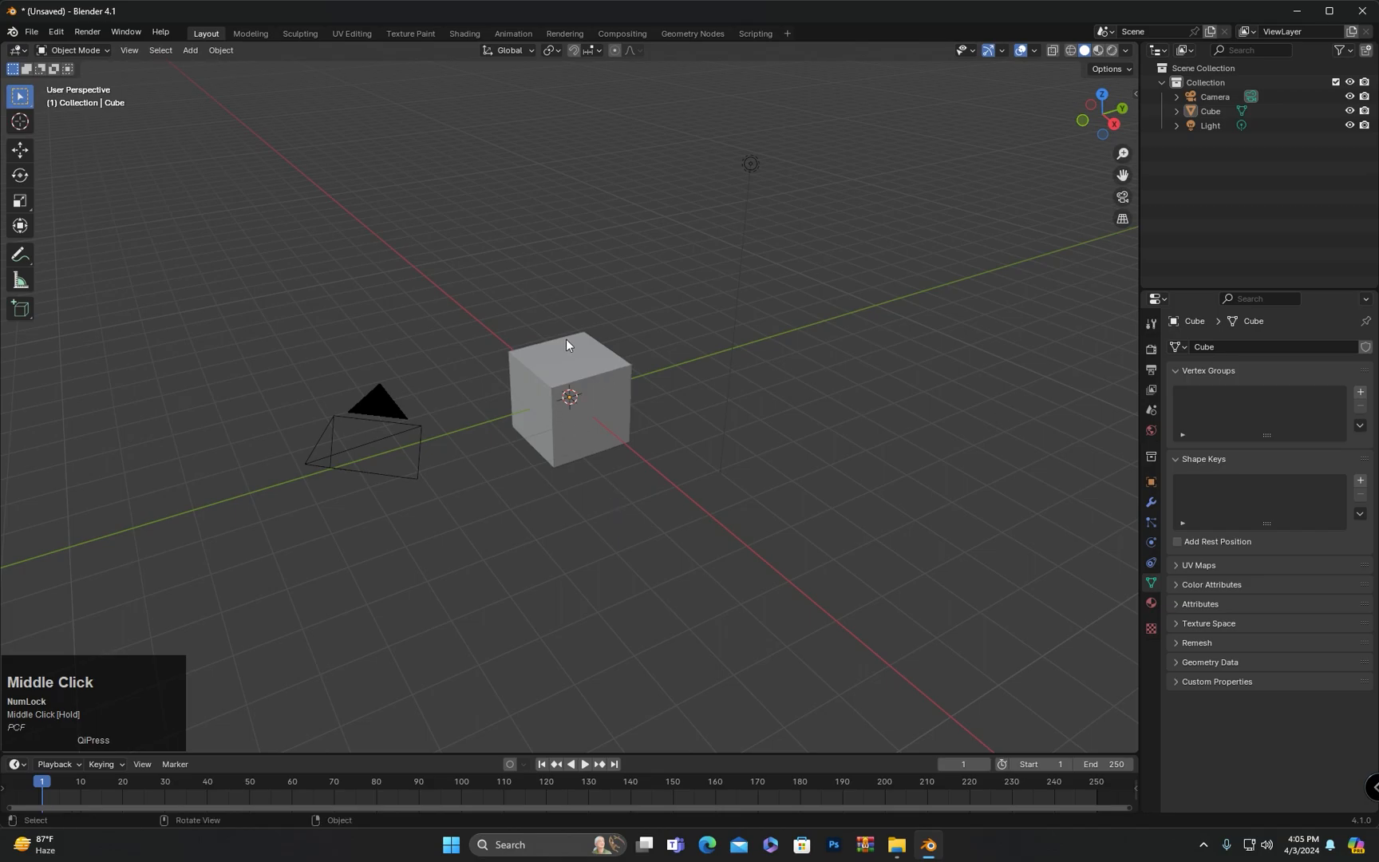
scroll(571, 375, "up", 2)
left_click(571, 374)
middle_click_drag(571, 373, 623, 432, "shift")
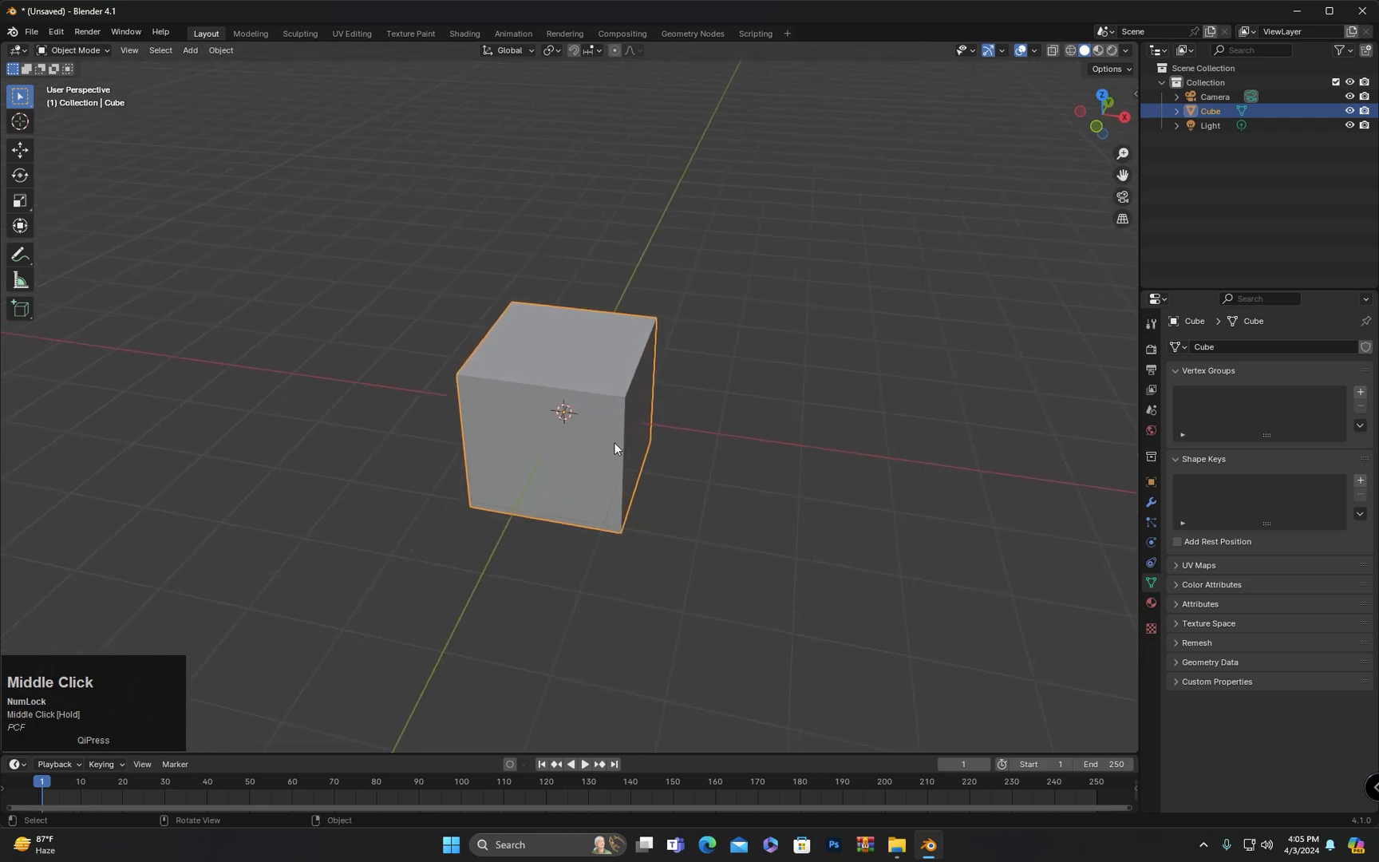
middle_click_drag(615, 441, 616, 427)
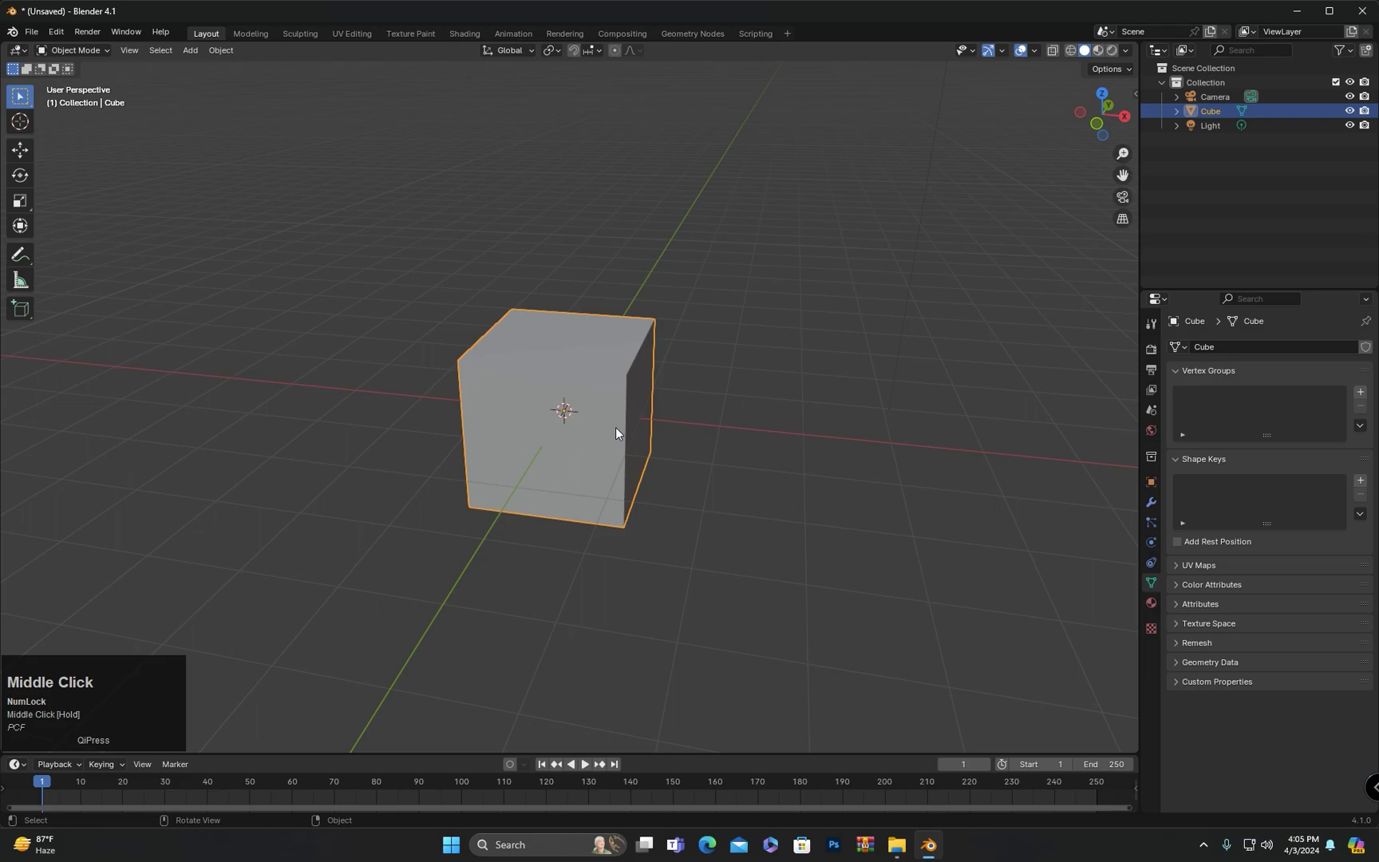
key("s")
key("z")
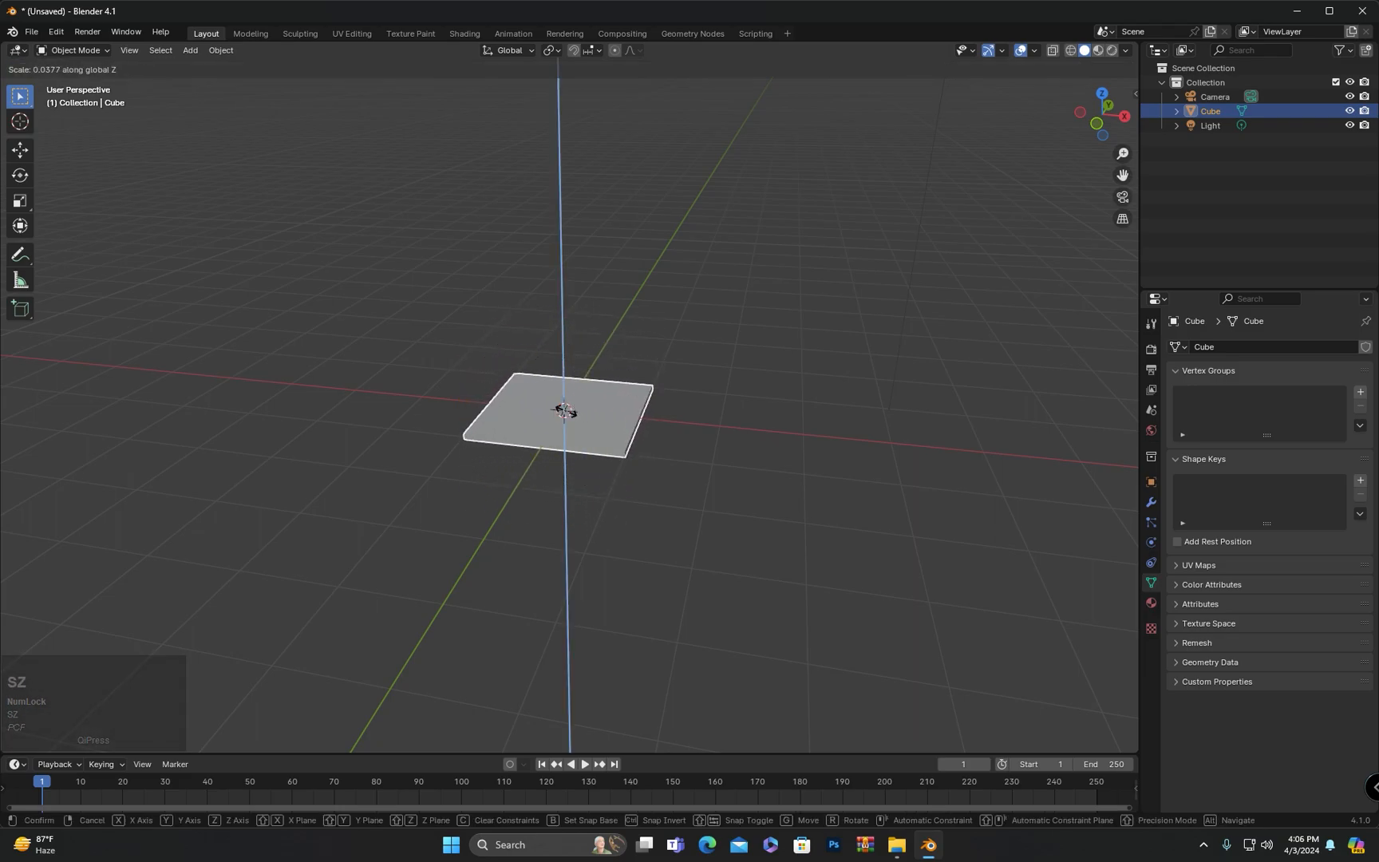
left_click(568, 408)
middle_click_drag(624, 466, 556, 427)
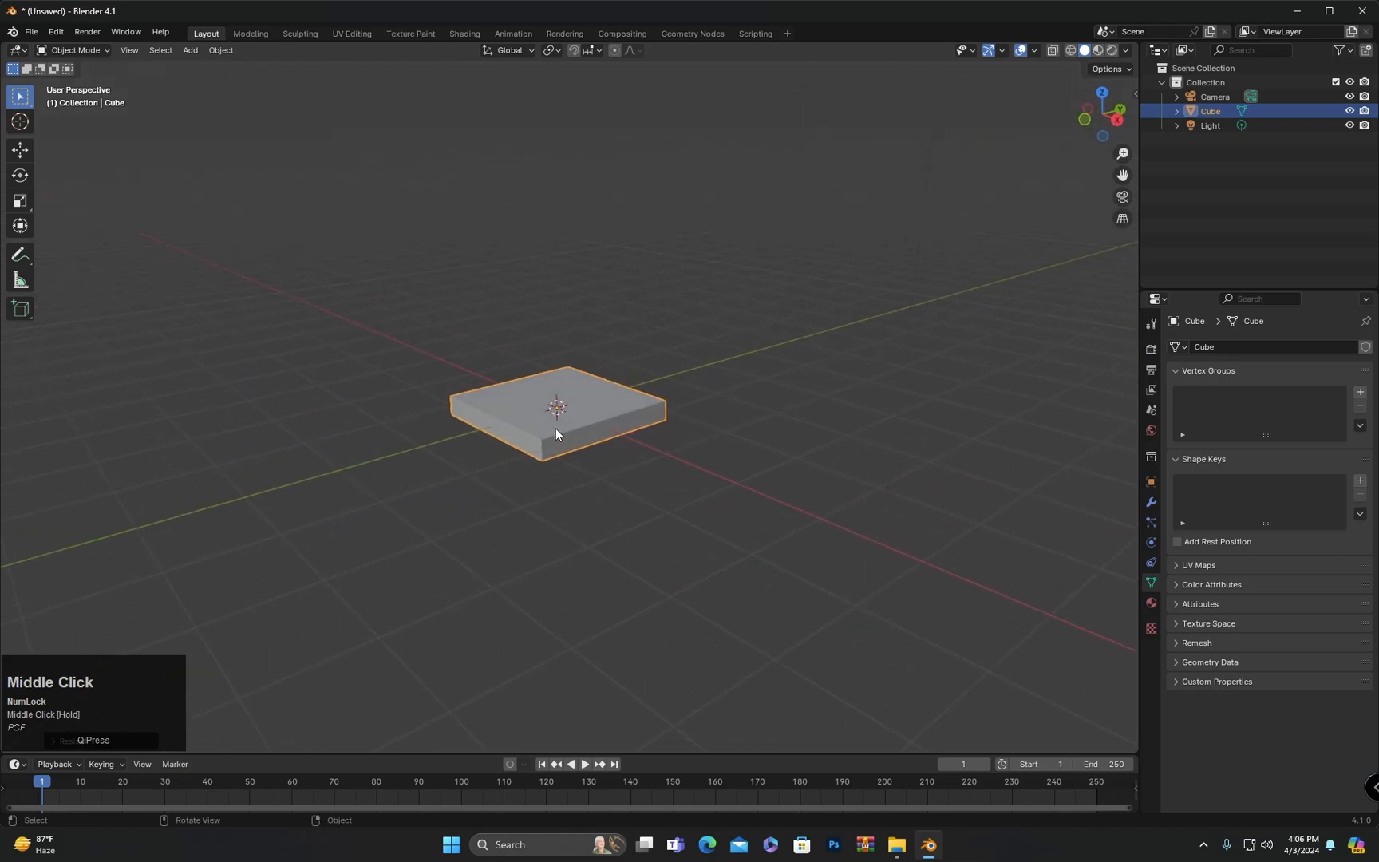
key("s")
key("z")
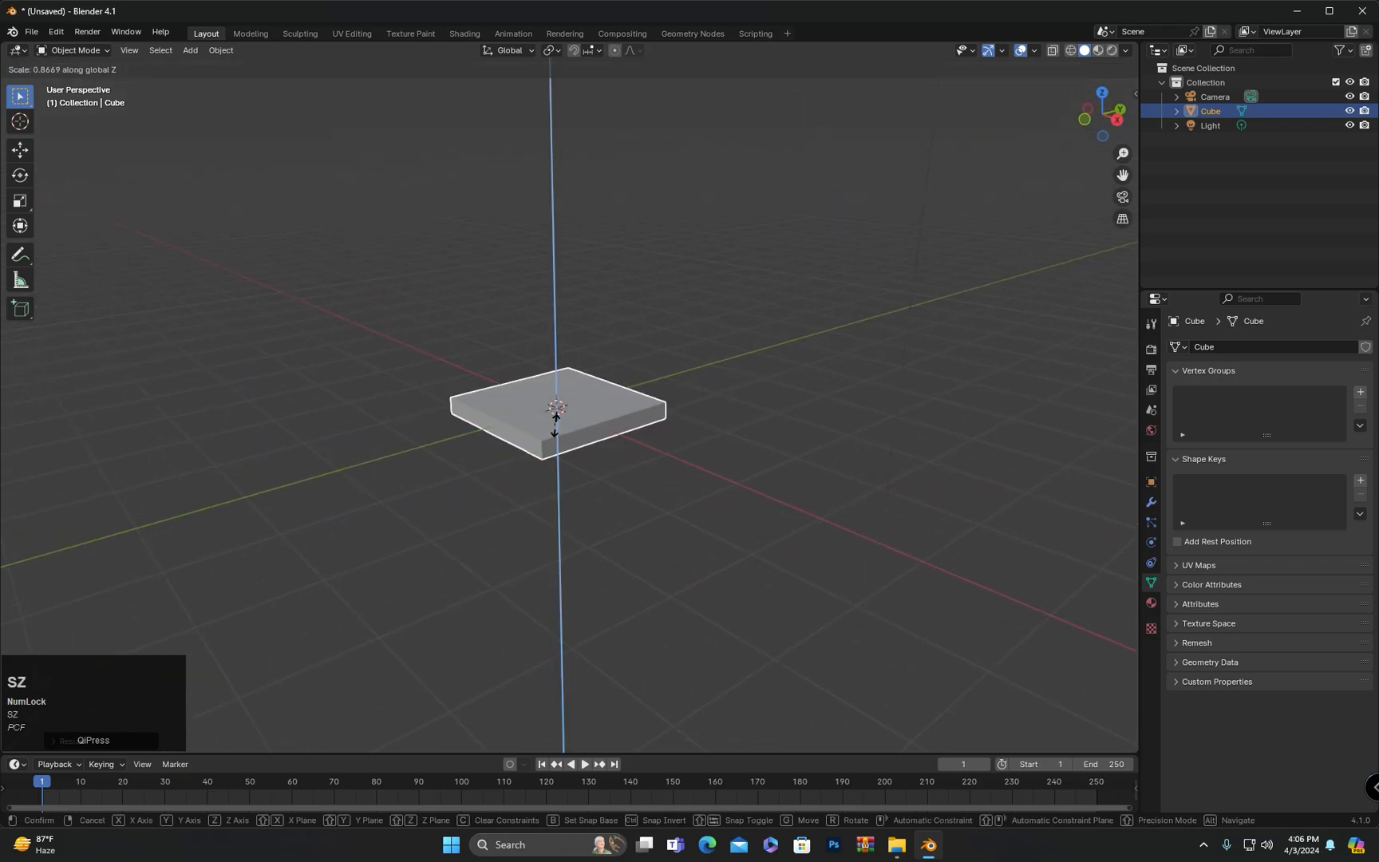
left_click(553, 424)
Enlarge the slab evenly along X and Y with the Z axis locked, keeping its thickness.
middle_click_drag(553, 424, 646, 515)
middle_click_drag(647, 515, 669, 470, "shift")
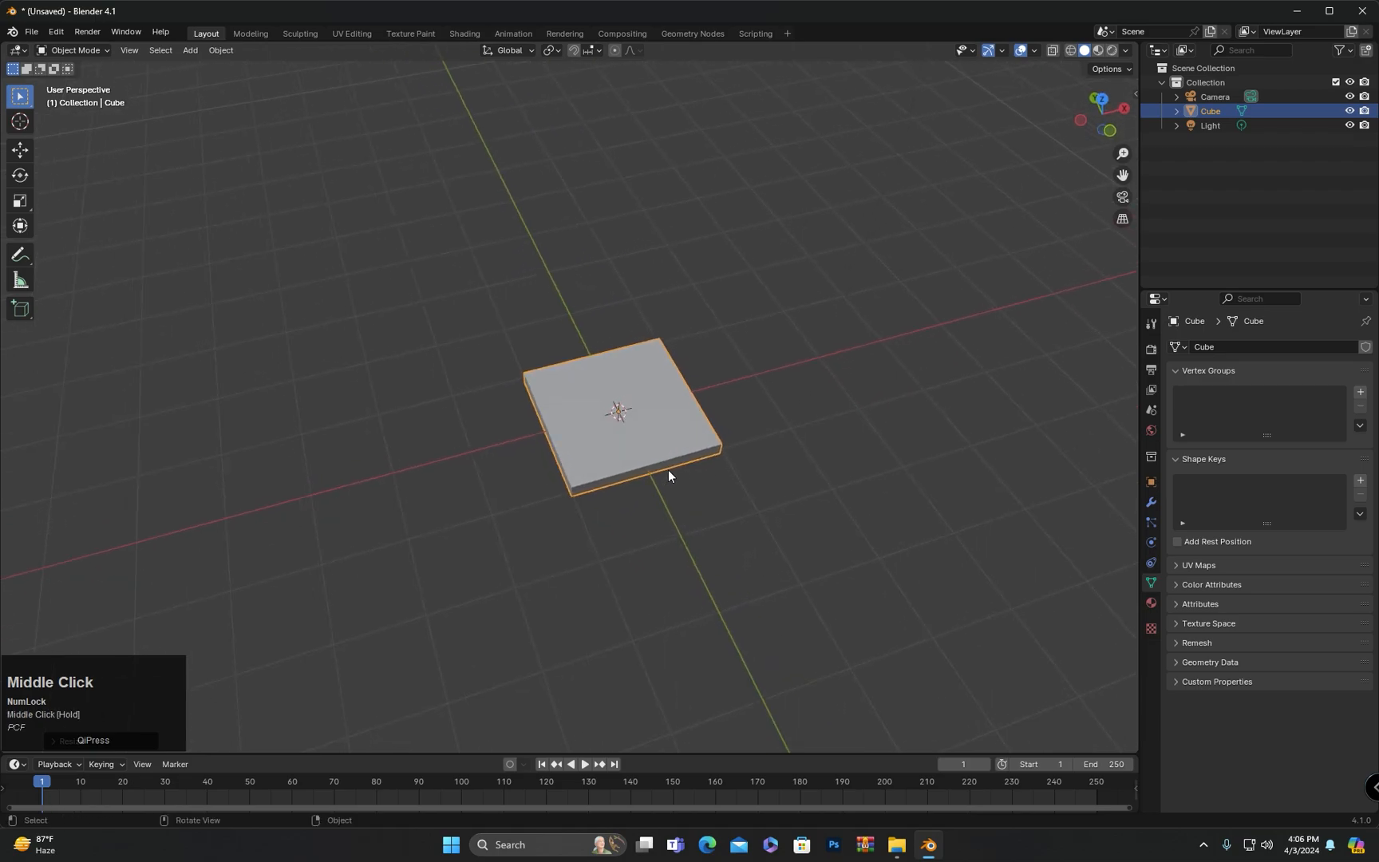
key("s")
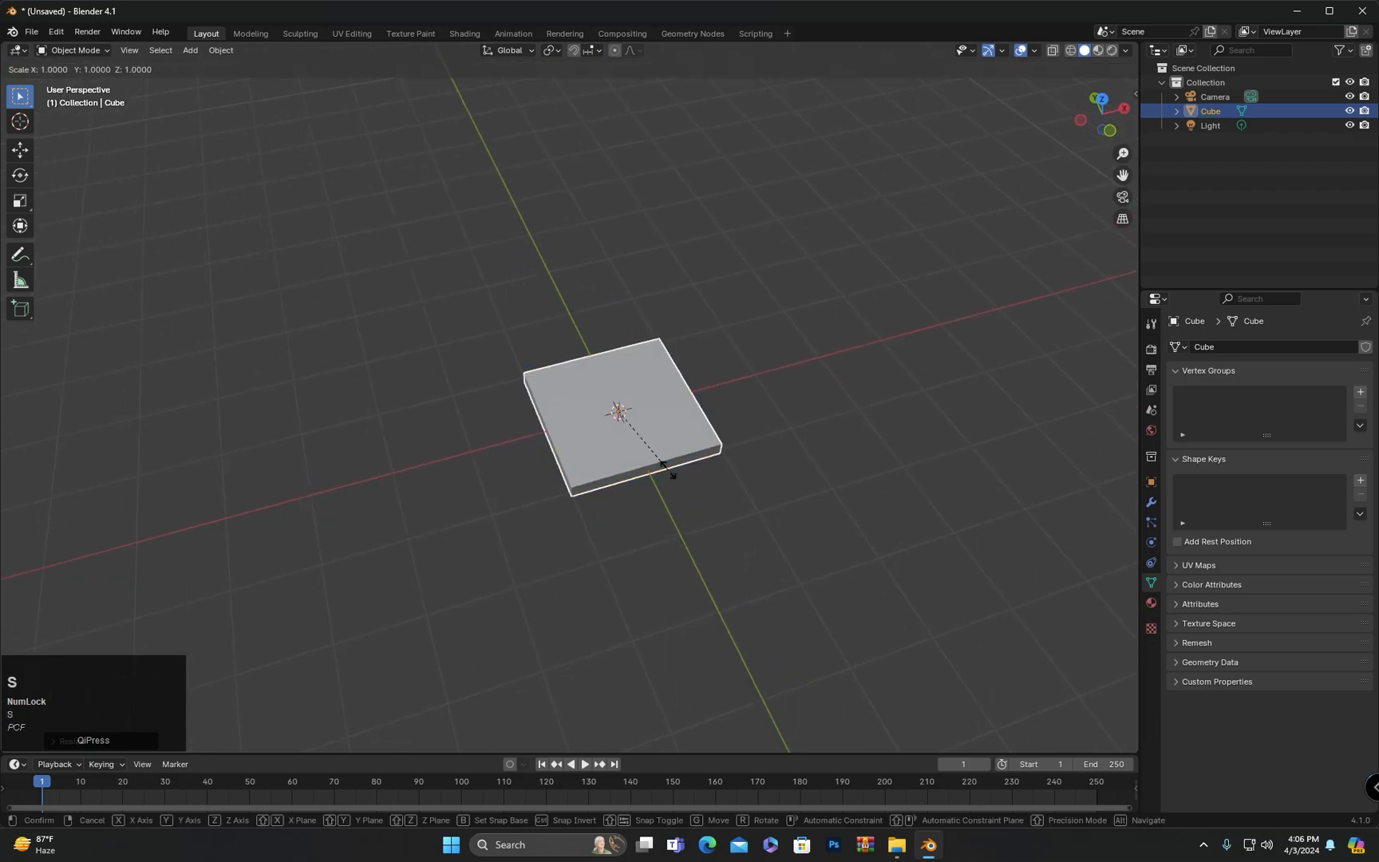
key("shift+z")
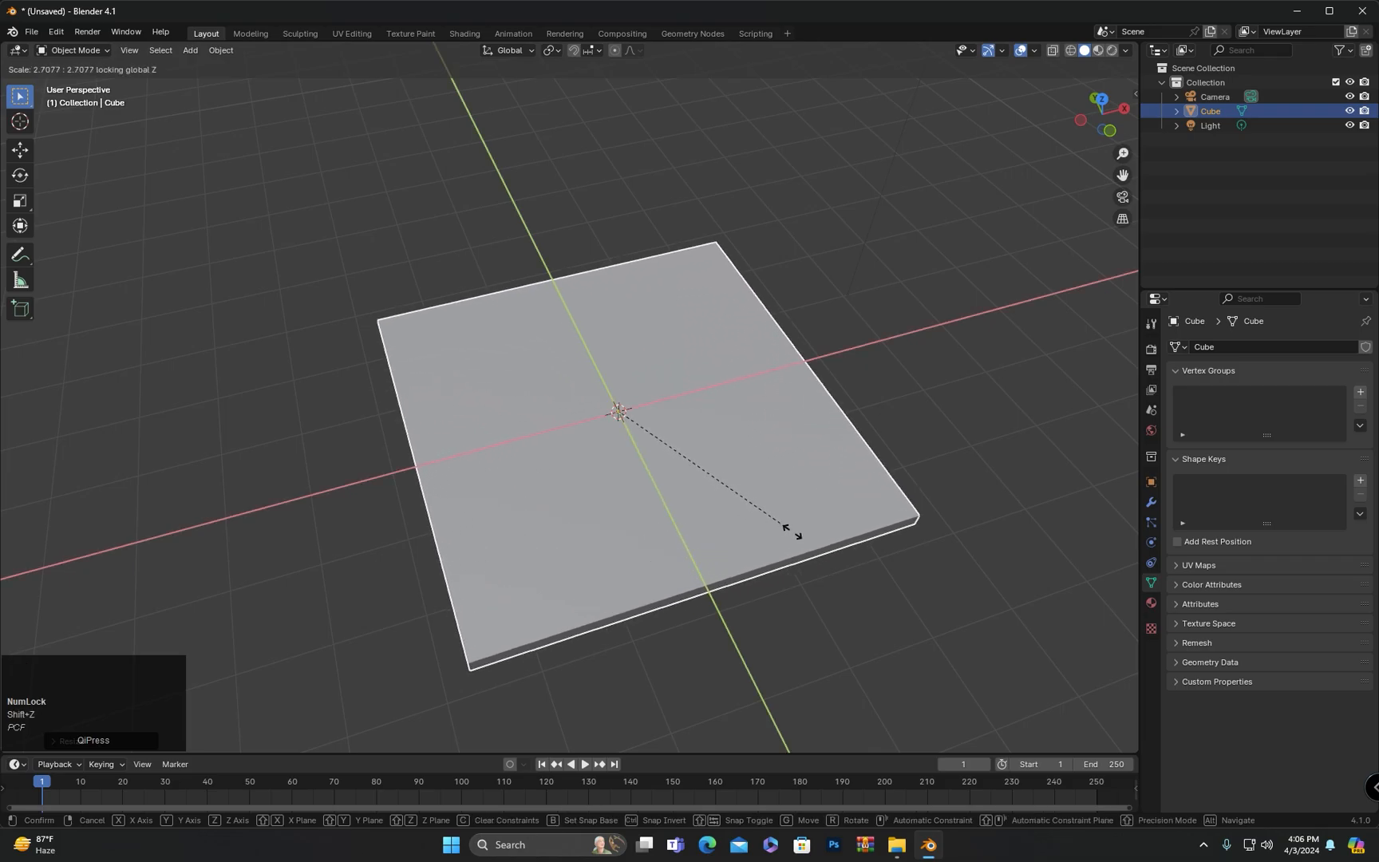
left_click(732, 510)
Stretch the slab along X and adjust its width along Y to form a rectangular tabletop.
middle_click_drag(733, 509, 655, 546)
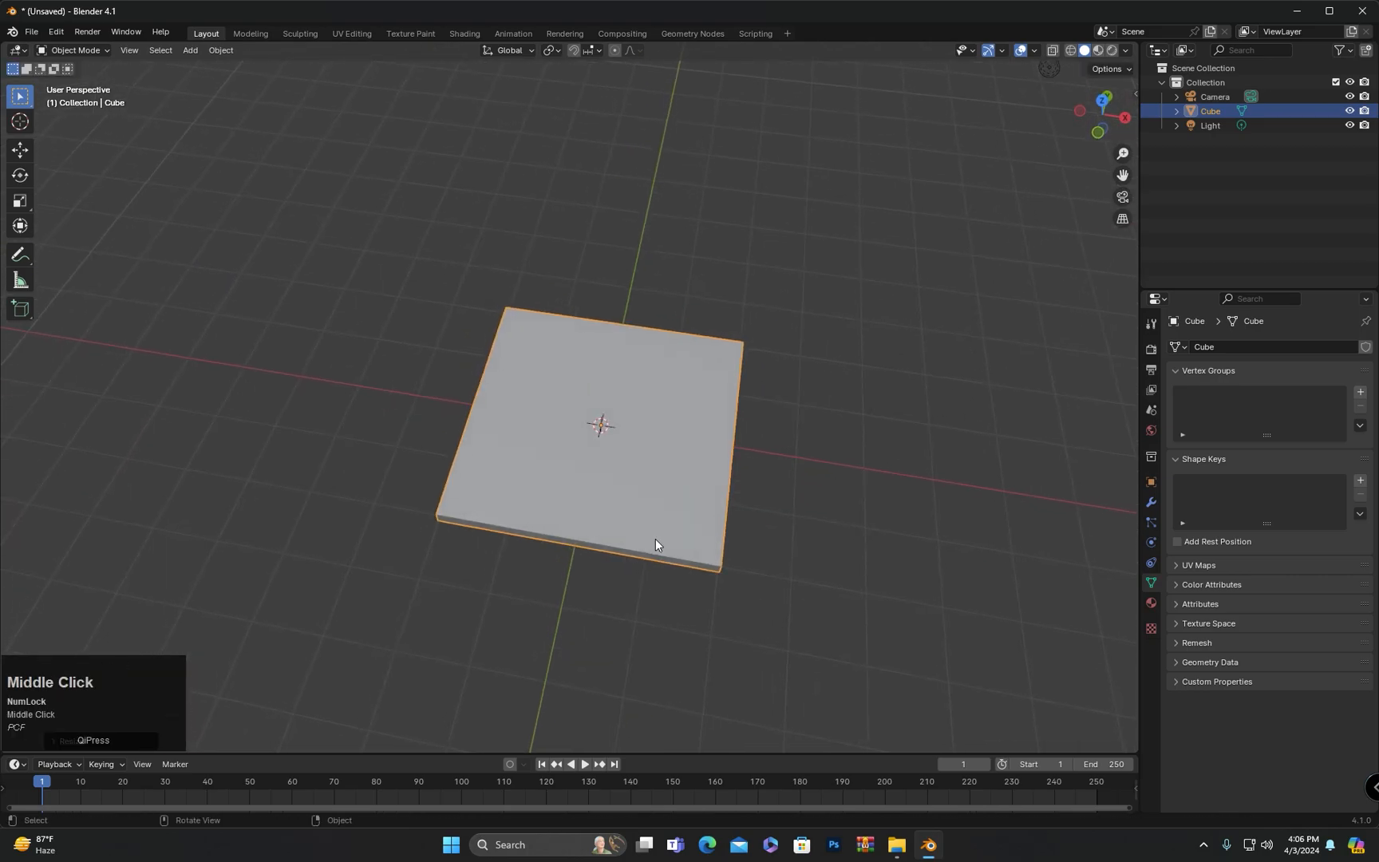
key("s")
key("x")
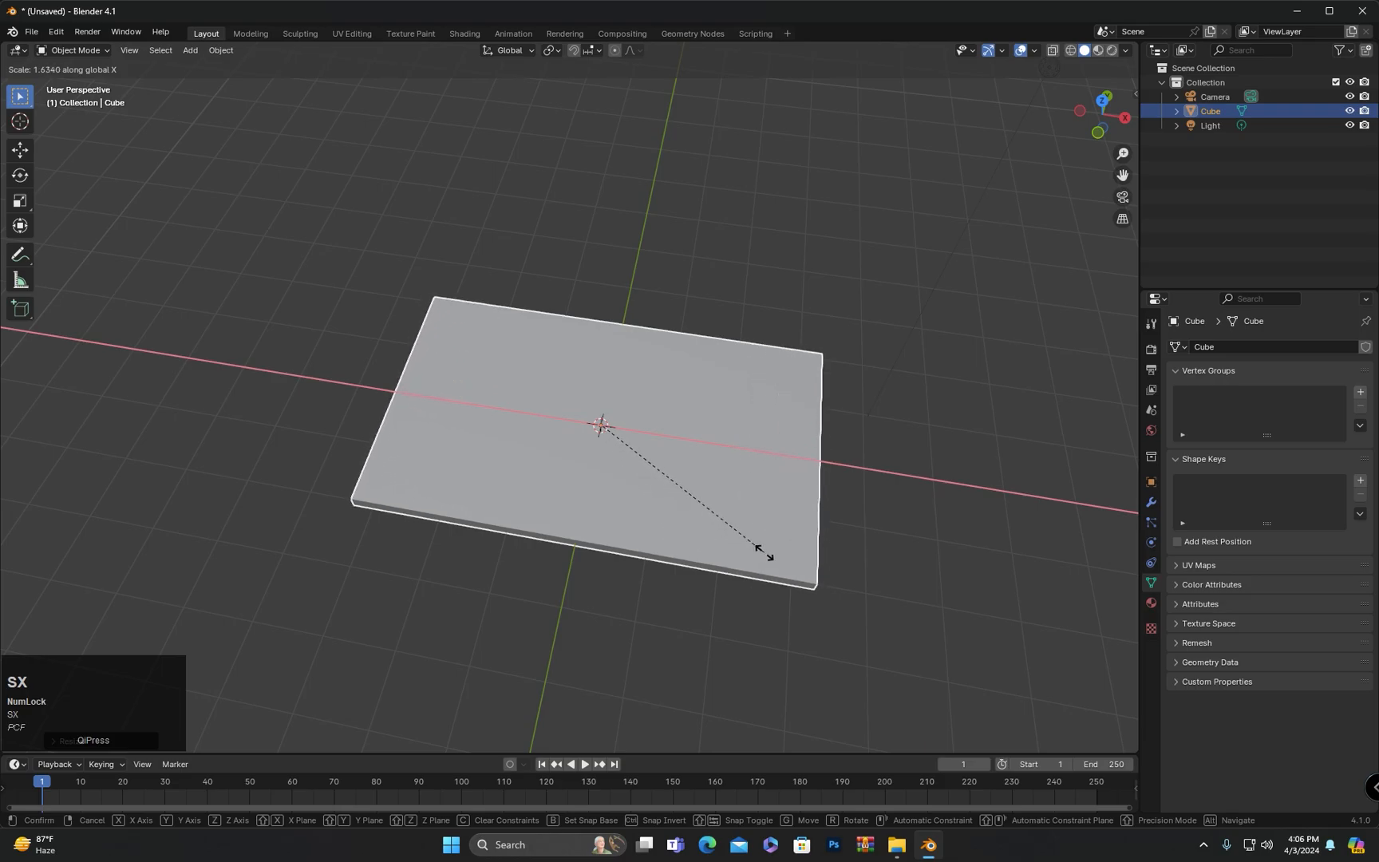
left_click(796, 554)
middle_click_drag(796, 555, 667, 524)
key("s")
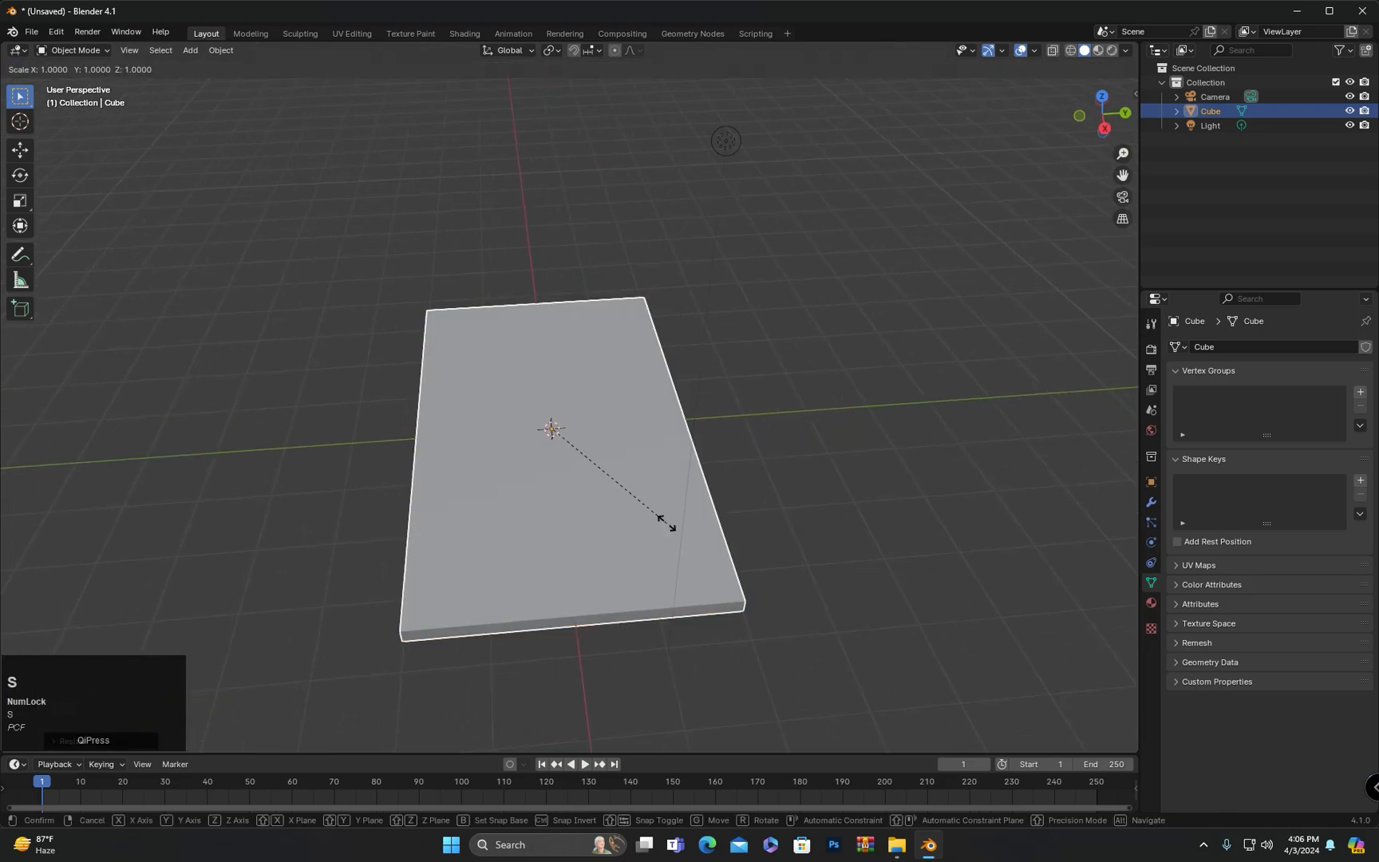
key("y")
left_click(640, 520)
Raise the tabletop about 1.8 m along the Z axis.
middle_click_drag(640, 521, 576, 454)
key("g")
key("z")
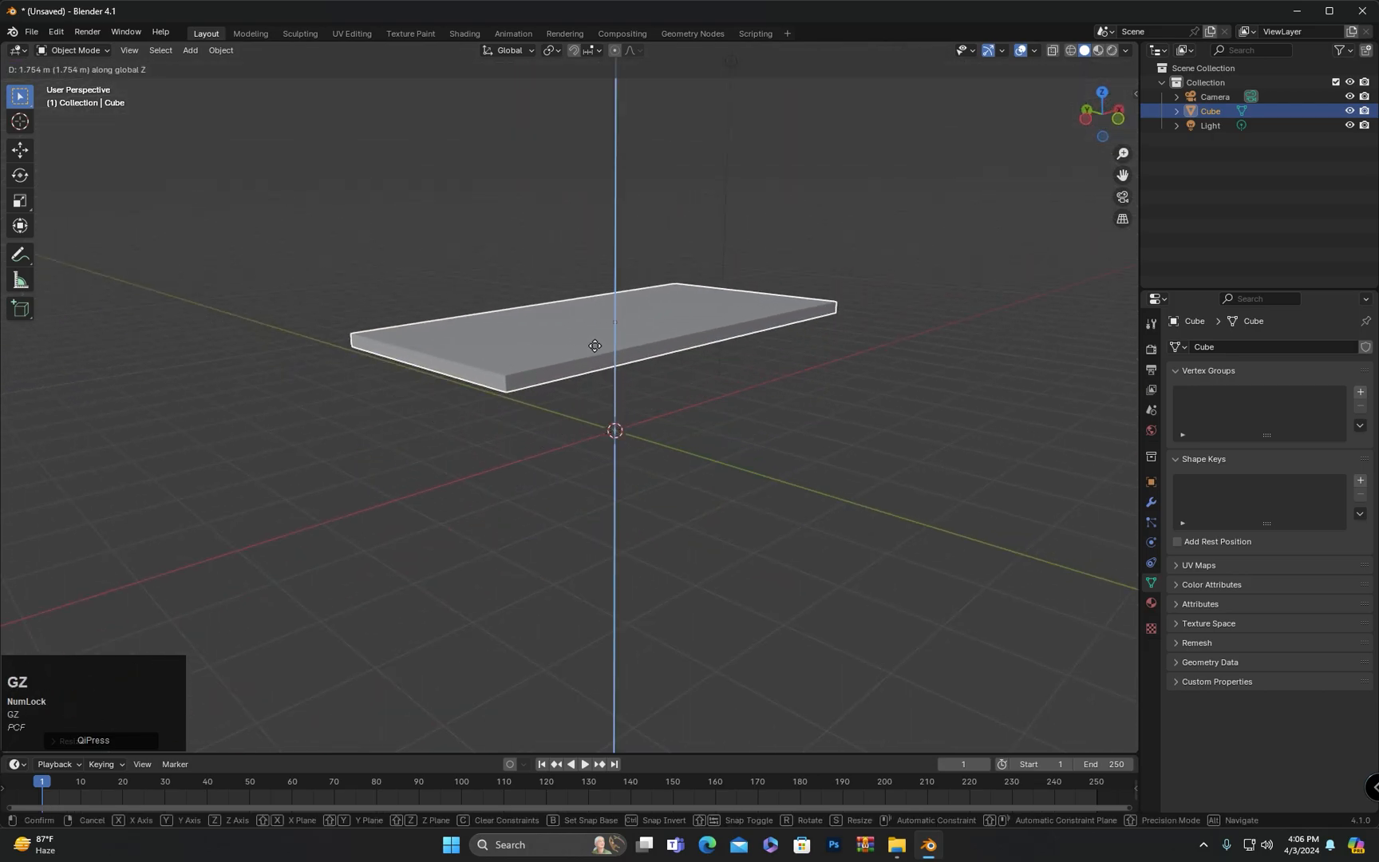
left_click(602, 340)
Duplicate the tabletop and leave the copy in exactly the same place as the original.
middle_click_drag(719, 393, 676, 448)
left_click(528, 326)
left_click(542, 376)
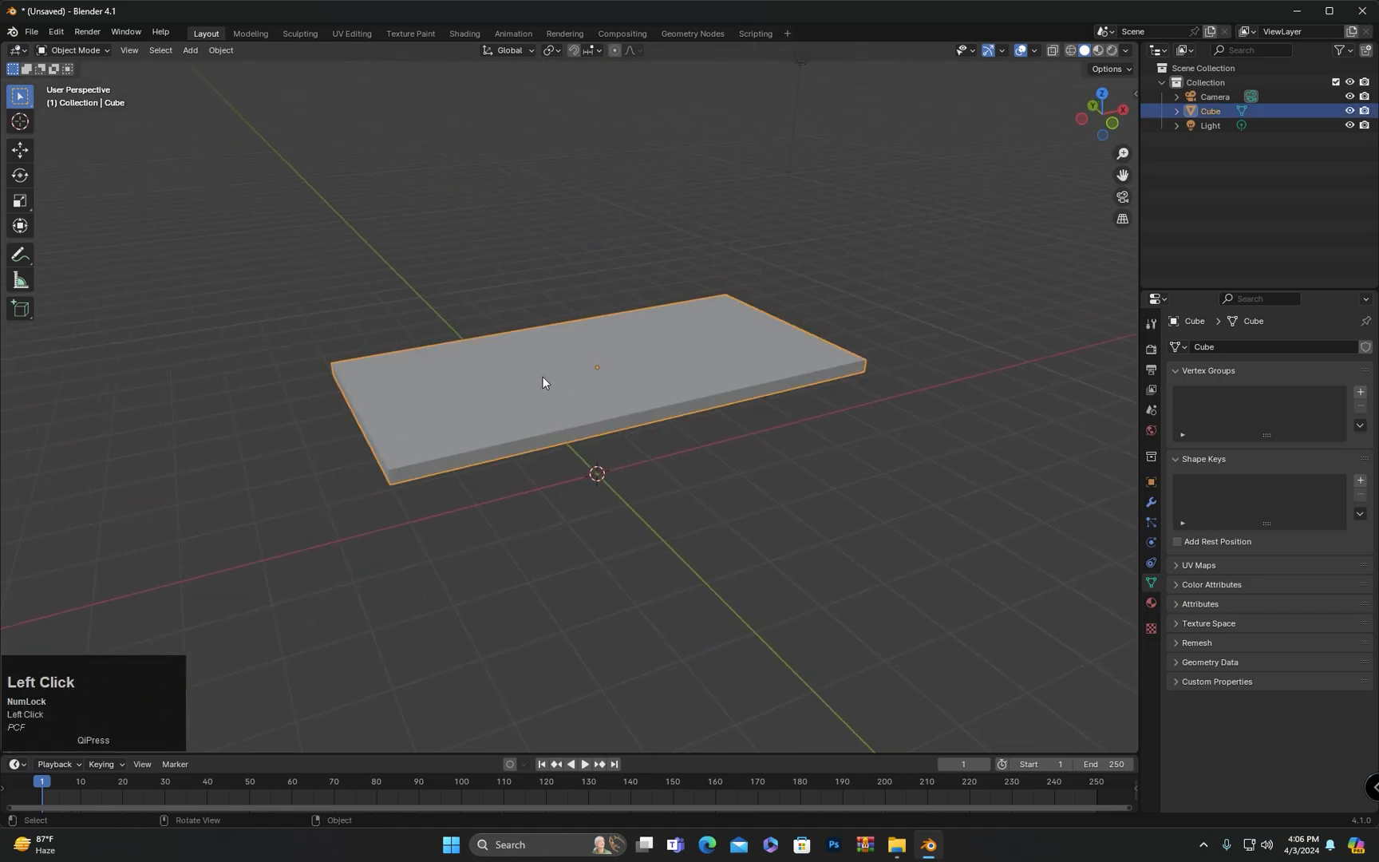
right_click(542, 376)
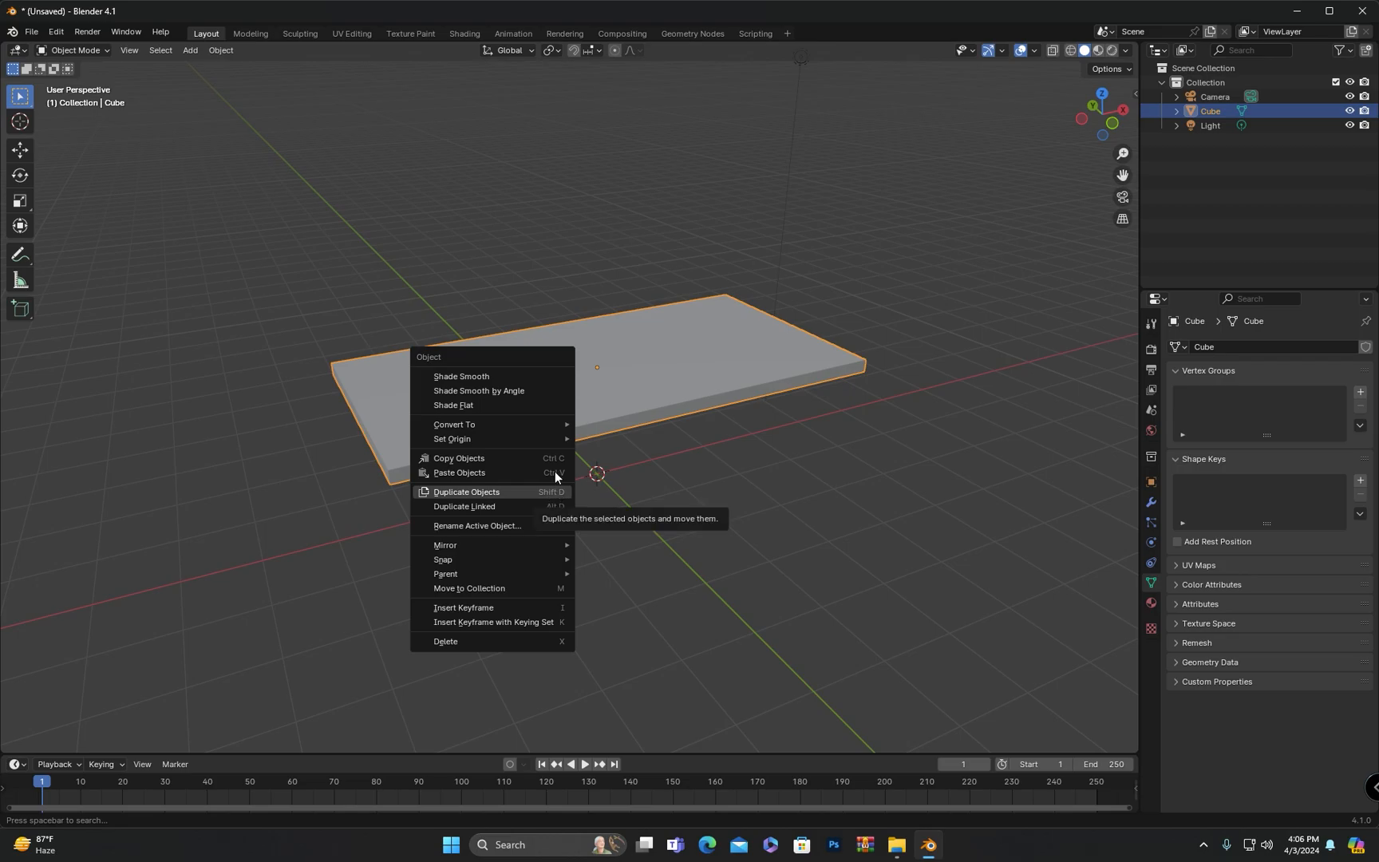
left_click(644, 377)
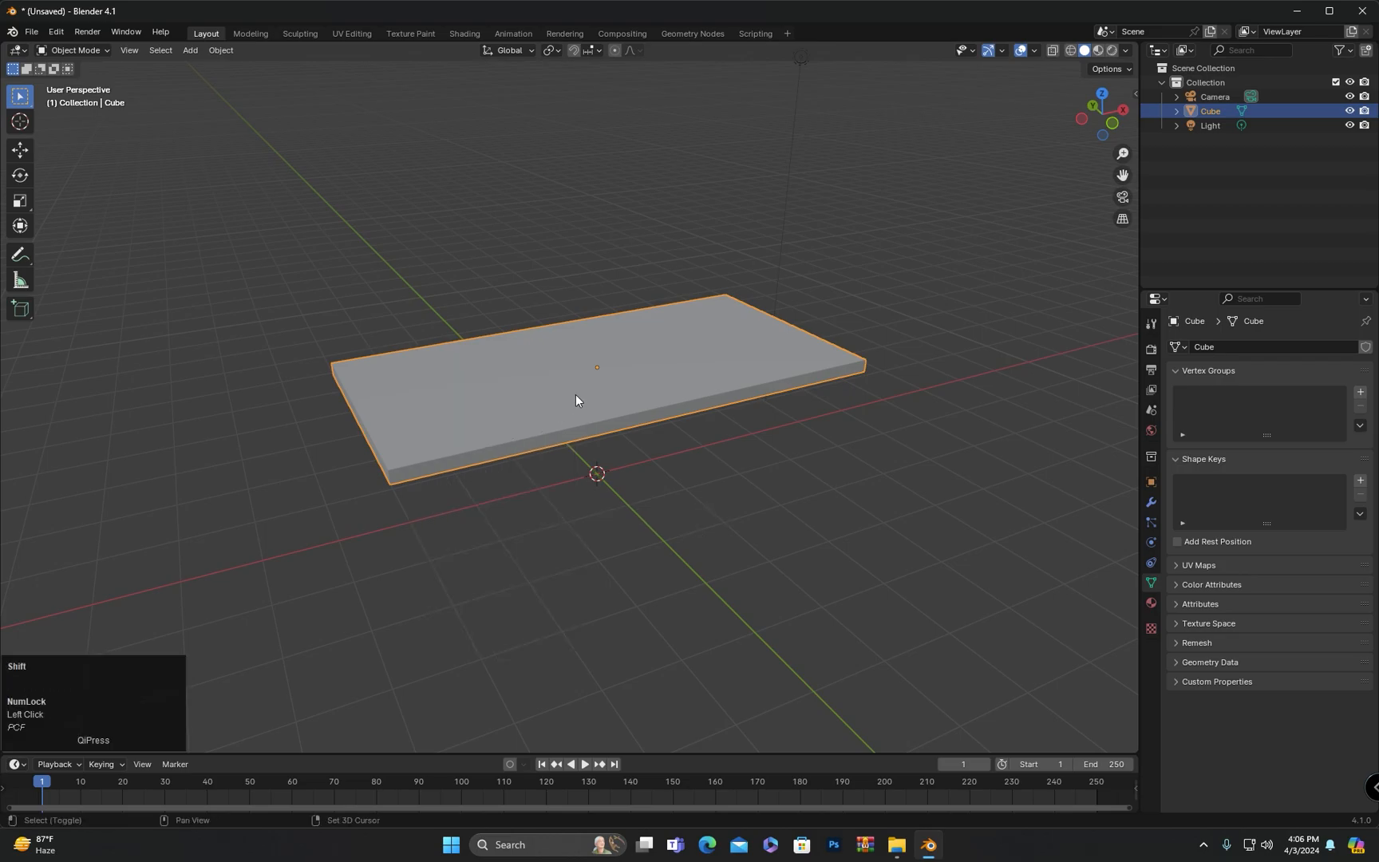
key("shift+d")
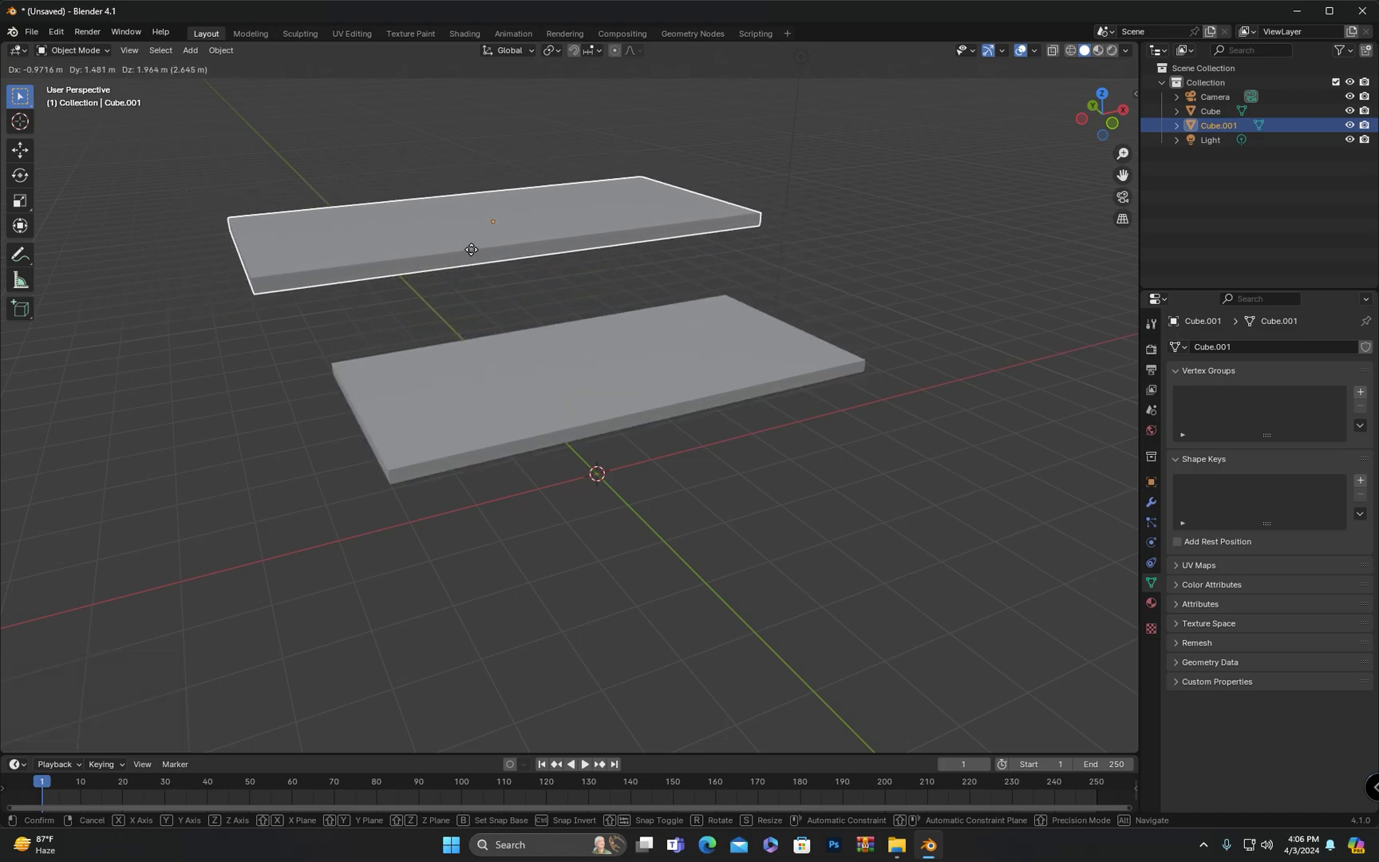
right_click(518, 245)
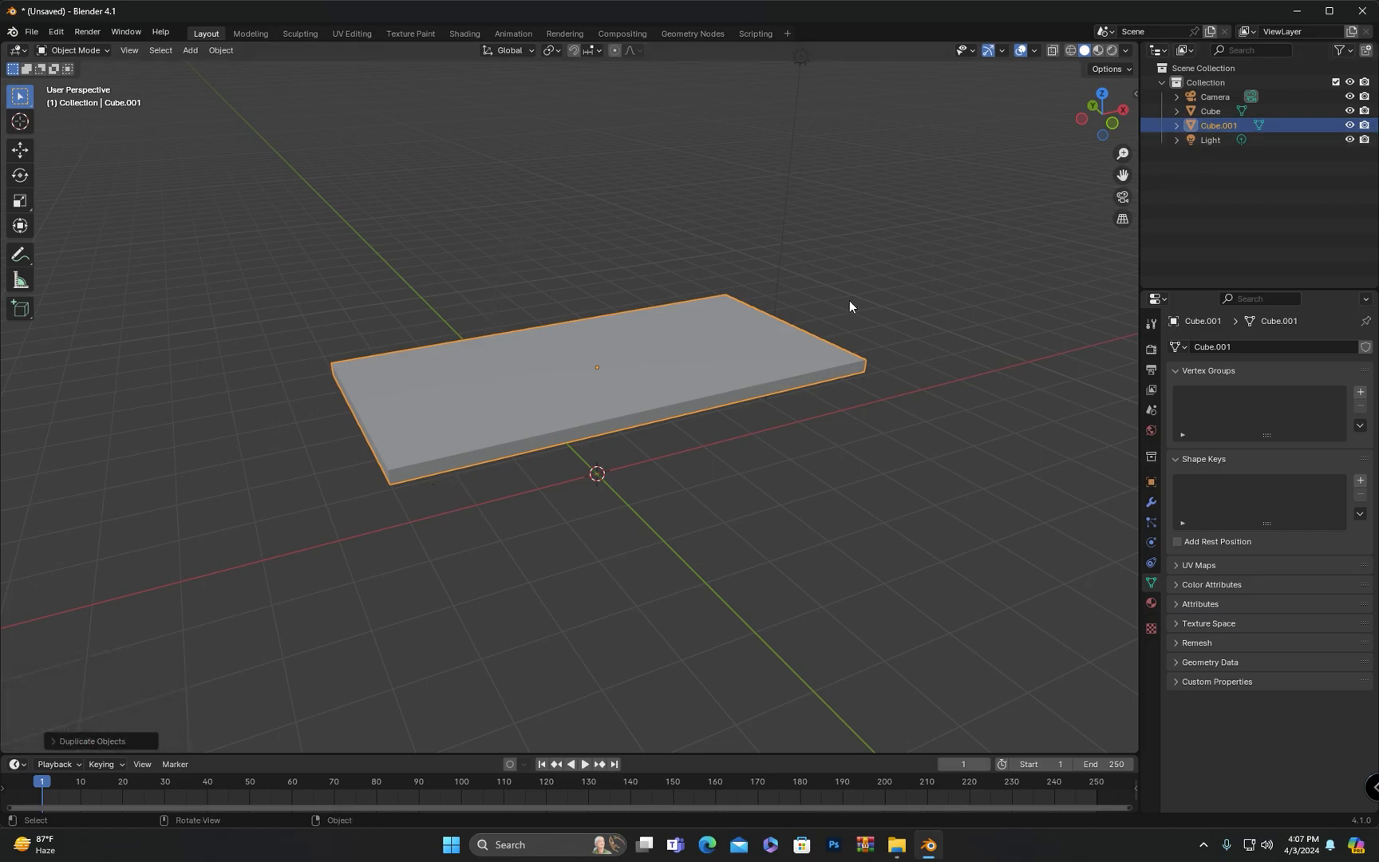
Select the duplicate Cube.001 and shrink it strongly along X and Y while locking its Z thickness.
left_click(1216, 111)
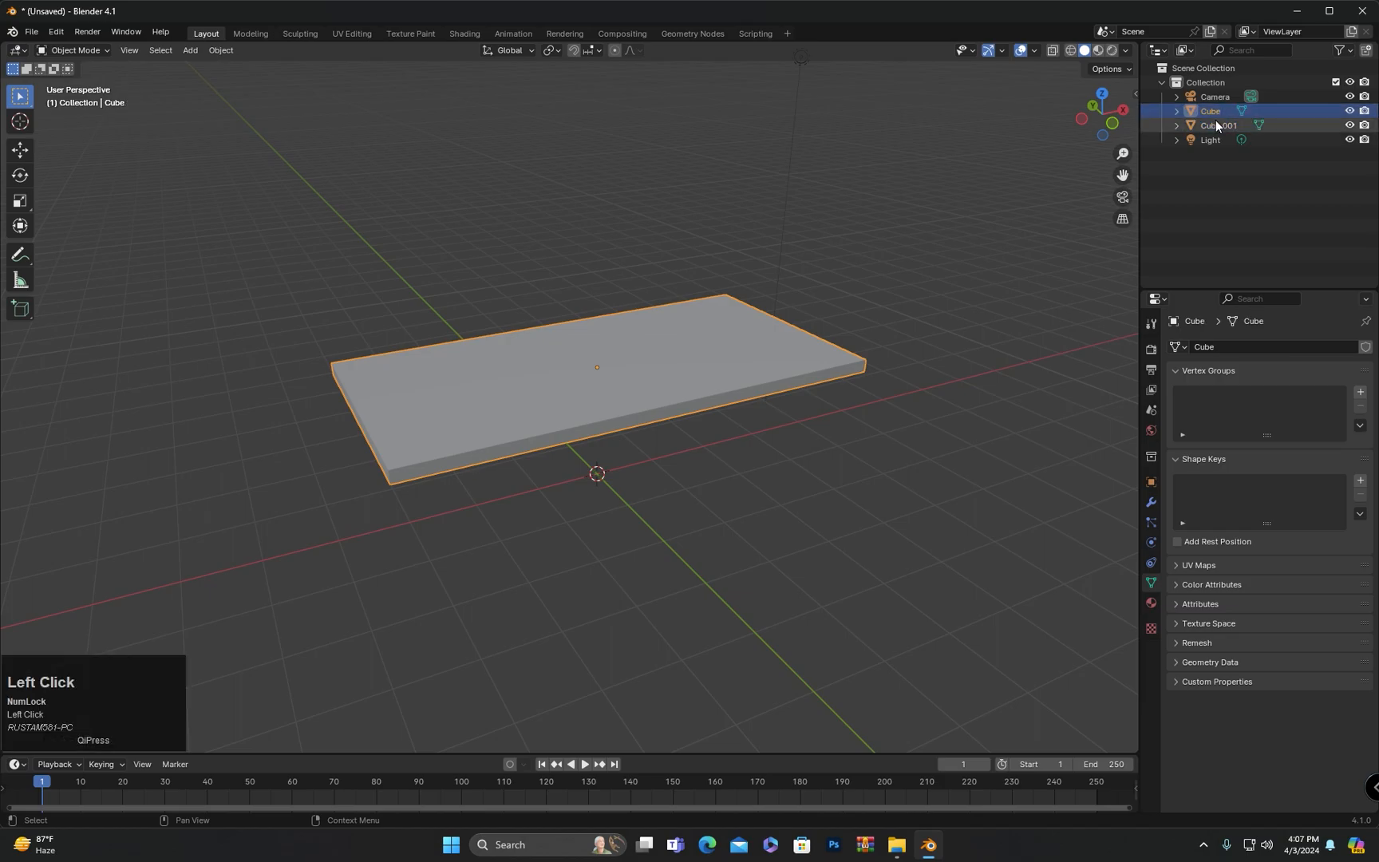
left_click(1212, 124)
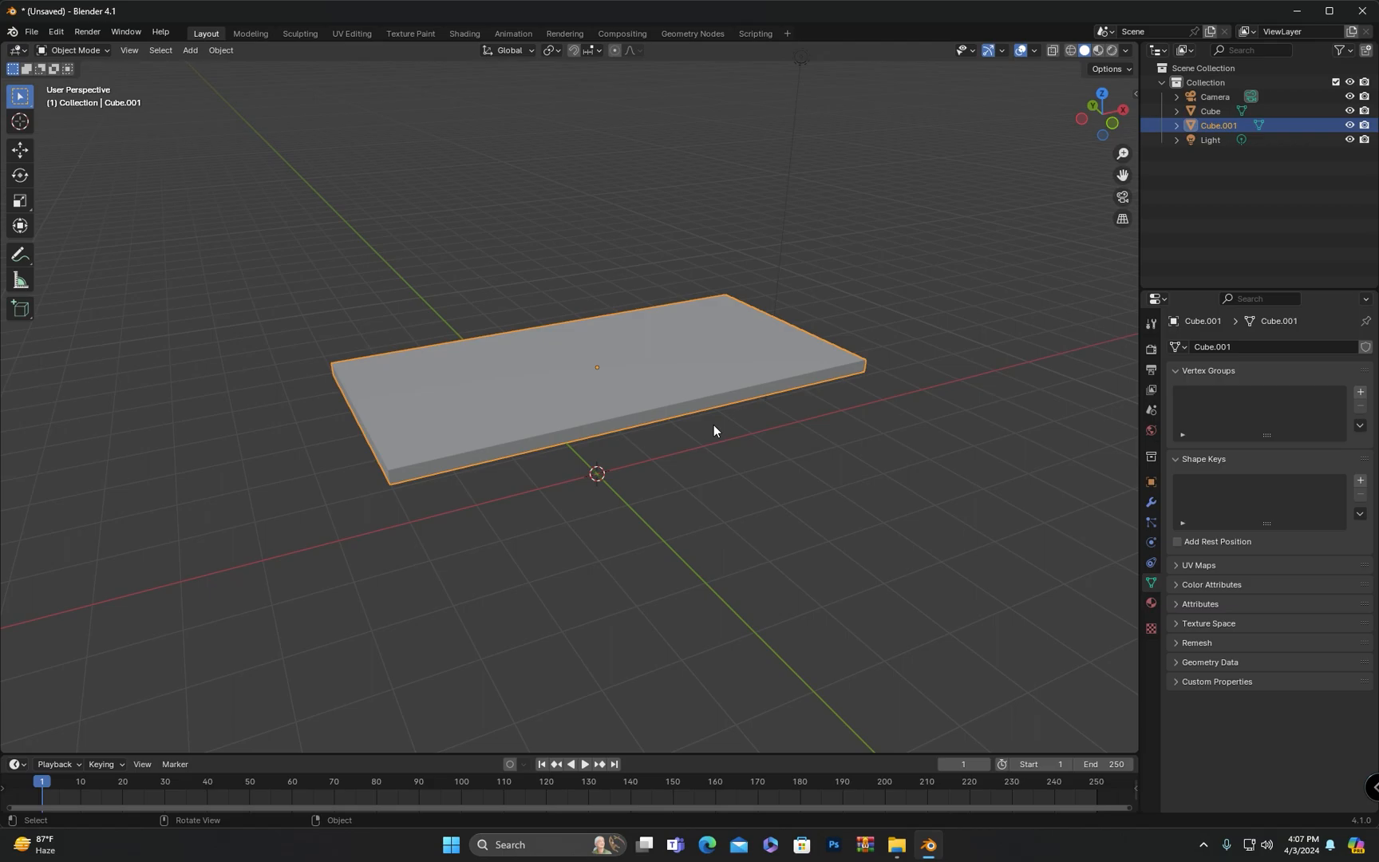
key("s")
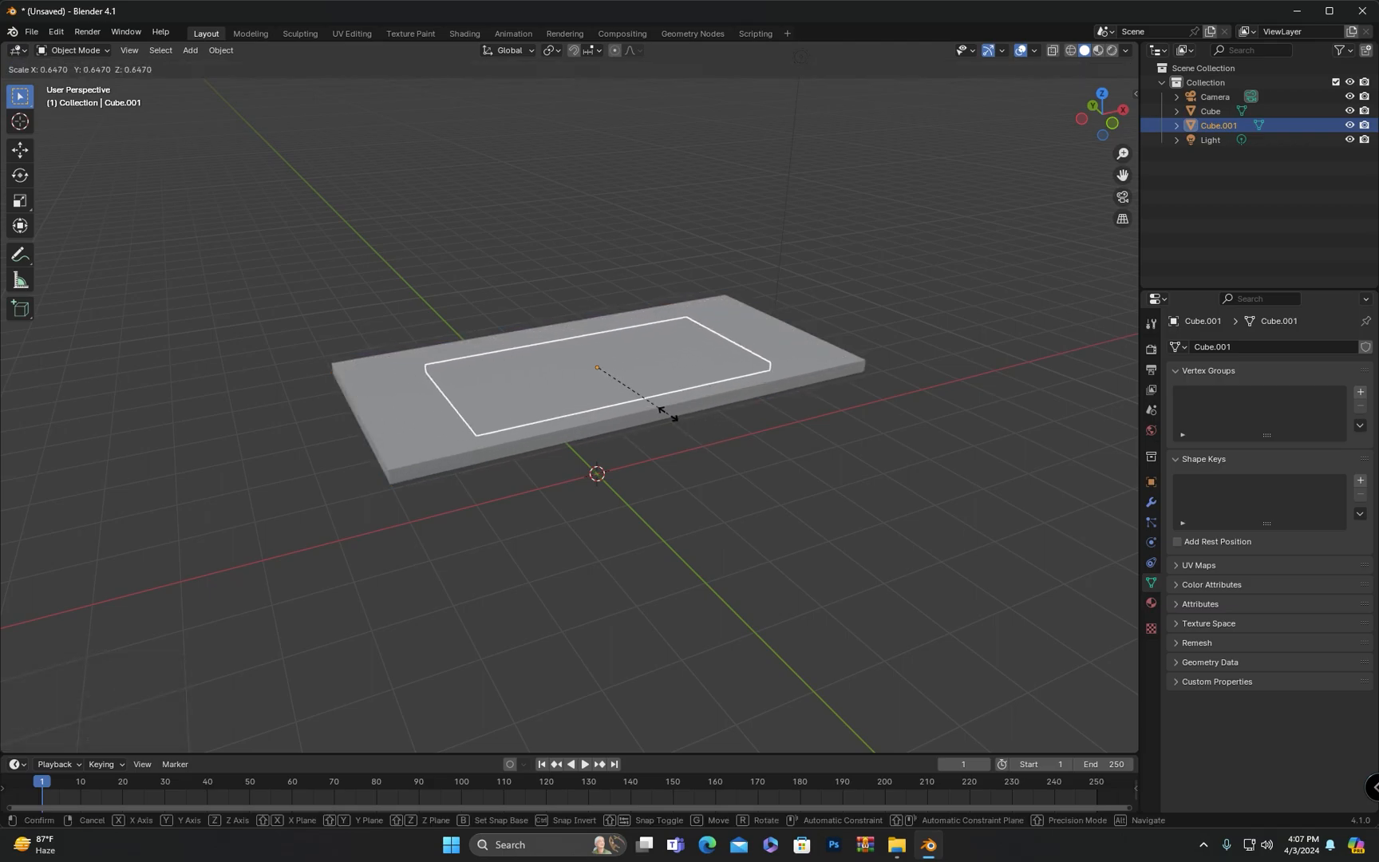
key("shift+z")
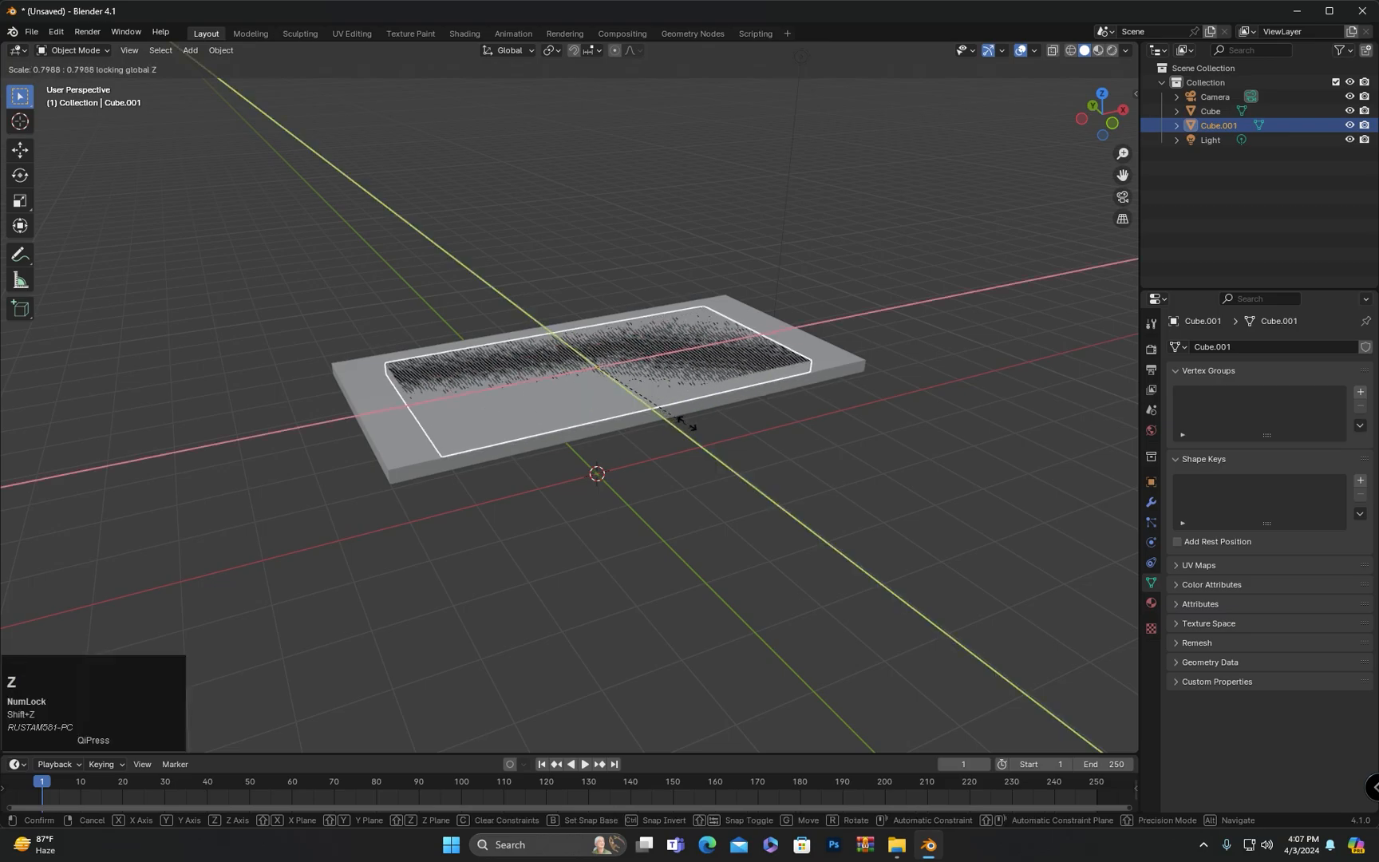
left_click(603, 383)
From the top view, narrow the small duplicate along X so its footprint becomes square.
middle_click_drag(641, 403, 588, 425)
key("KP_7")
scroll(590, 467, "up", 3)
scroll(580, 435, "up", 1)
key("s")
key("x")
left_click(556, 439)
Resize the square block evenly along X and Y with Z locked to the footprint of a table leg.
scroll(574, 431, "down", 2)
mouse_move(574, 429)
middle_mouse_down()
mouse_move(582, 336)
mouse_move(543, 359)
mouse_move(549, 424)
middle_mouse_up()
key("s")
key("shift+z")
left_click(537, 353)
In the top view, move the small block to the tabletop's corner at positive X and positive Y.
scroll(536, 355, "down", 3)
key("KP_7")
key("g")
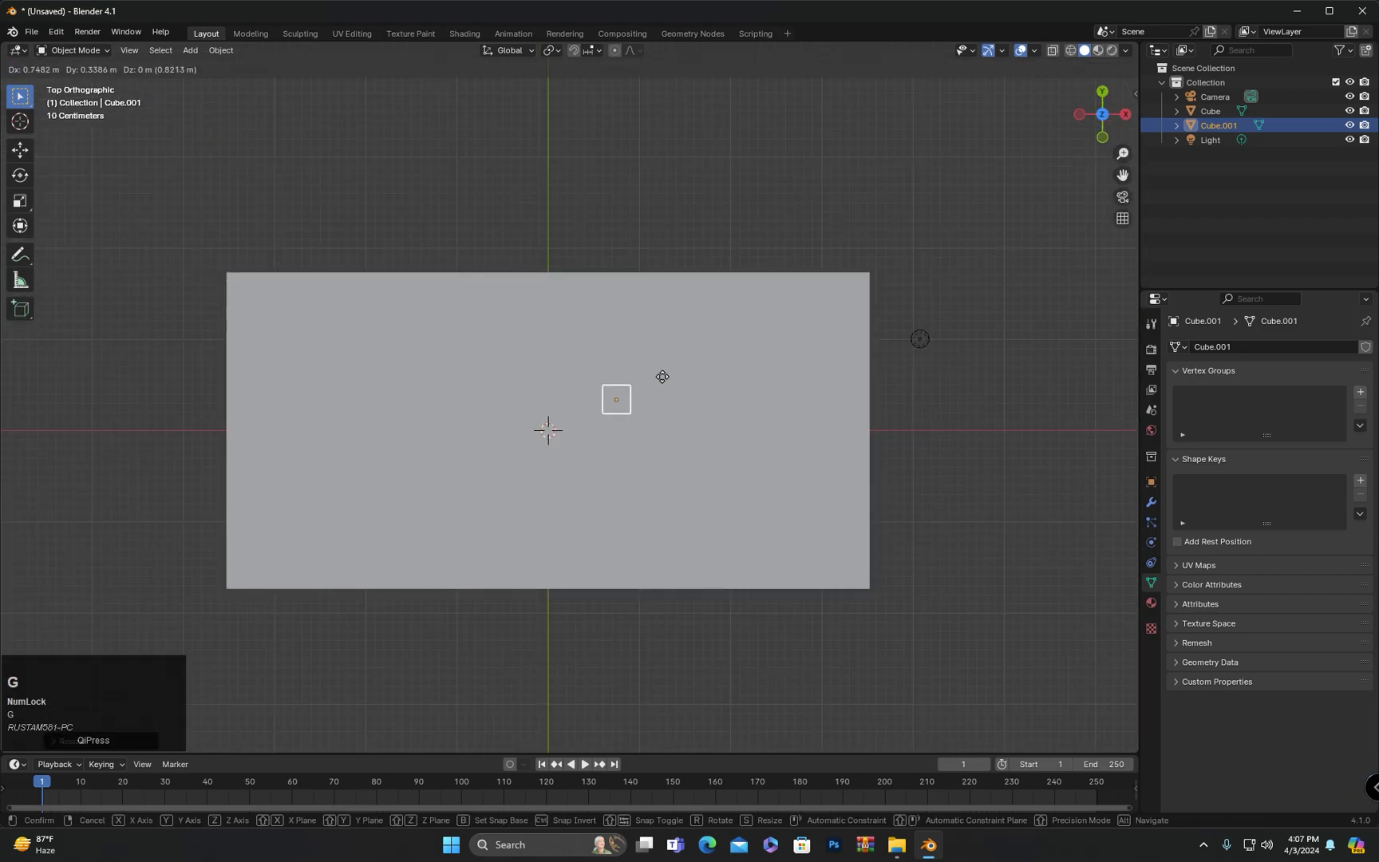
left_click(847, 292)
Stretch the corner block along the Z axis into a tall table leg.
middle_click_drag(849, 292, 828, 377)
key("s")
key("z")
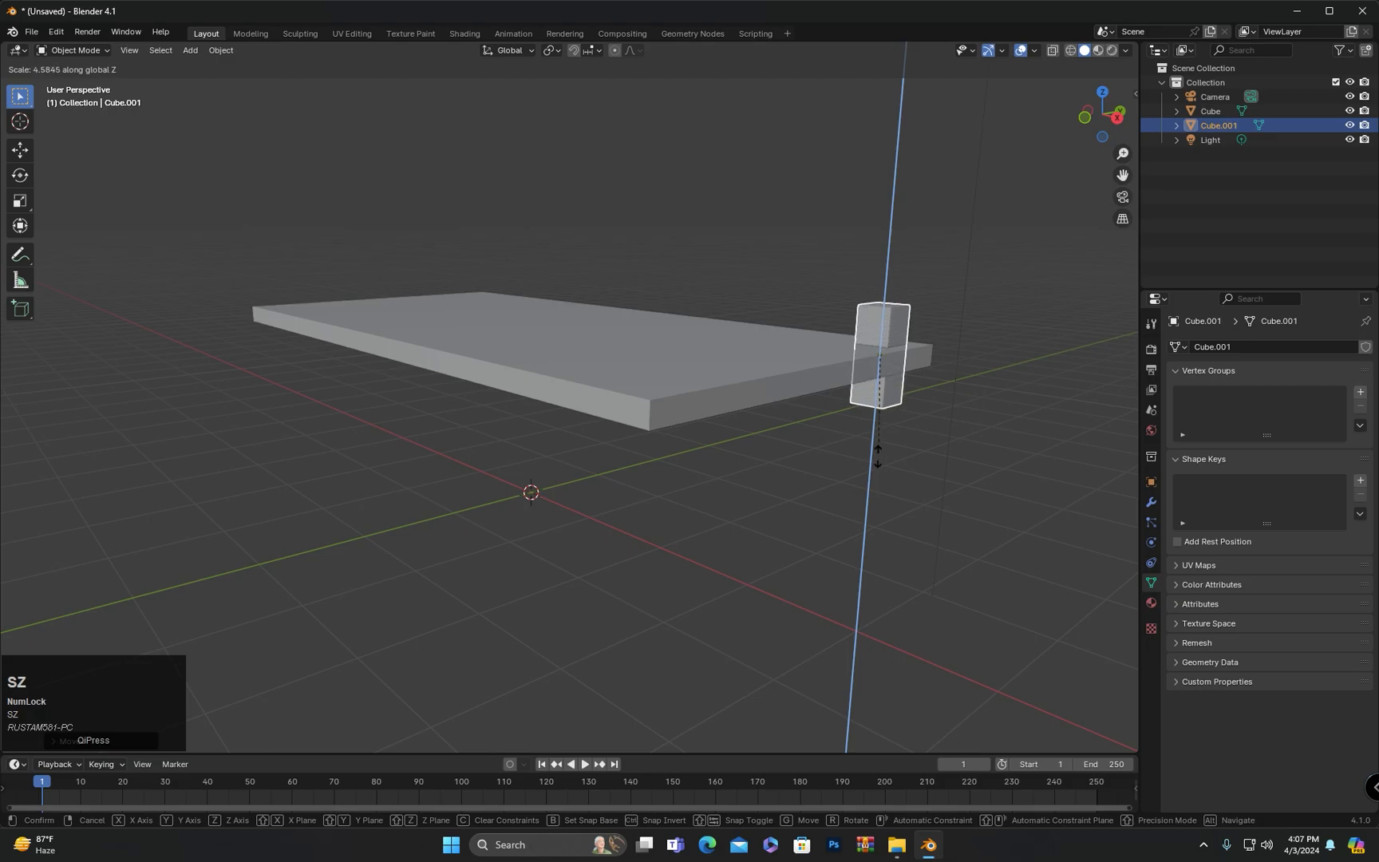
left_click(858, 578)
Lower the leg along Z until its upper end sits inside the tabletop's thickness without poking through.
middle_click_drag(857, 578, 772, 549)
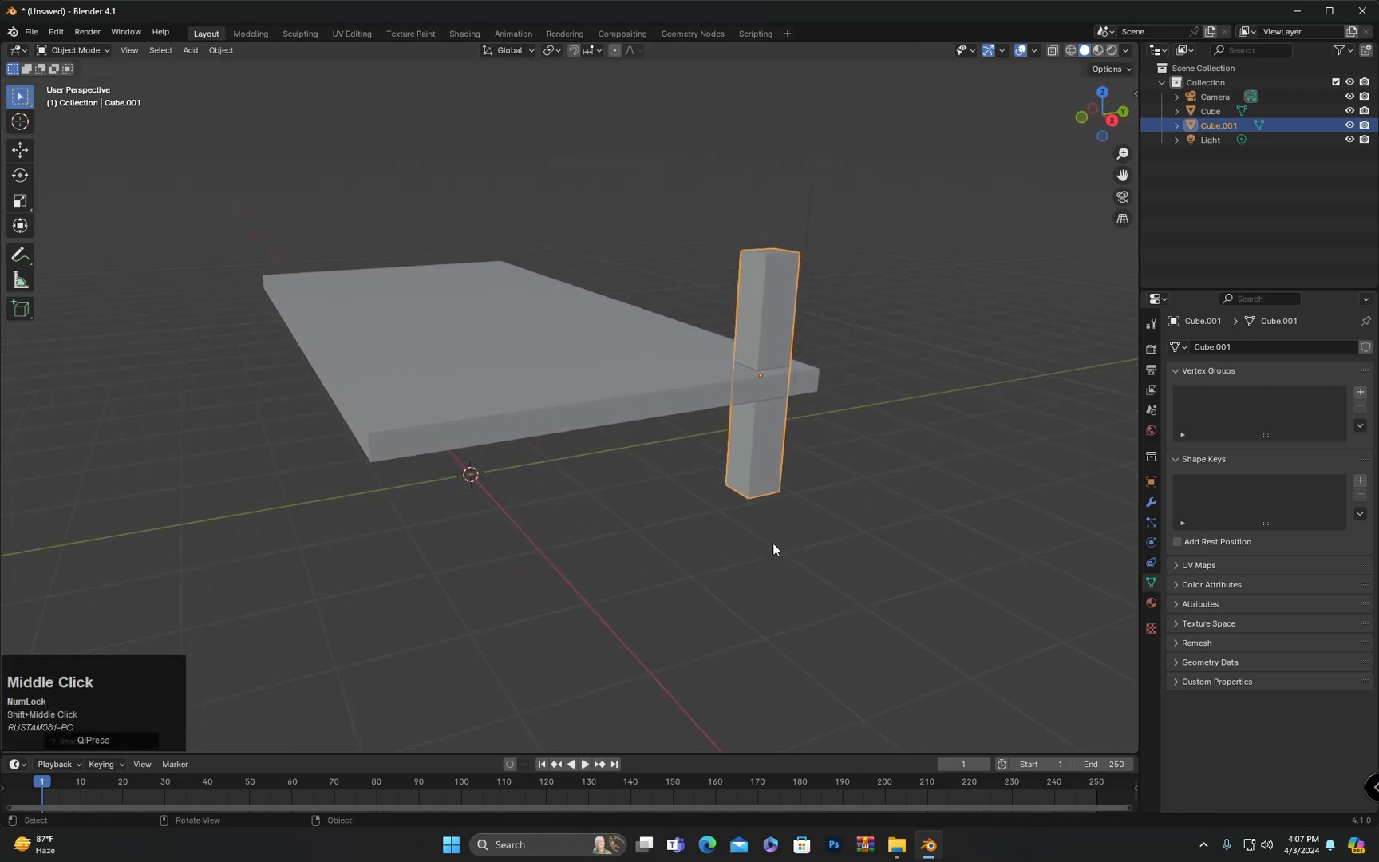
key("g")
key("z")
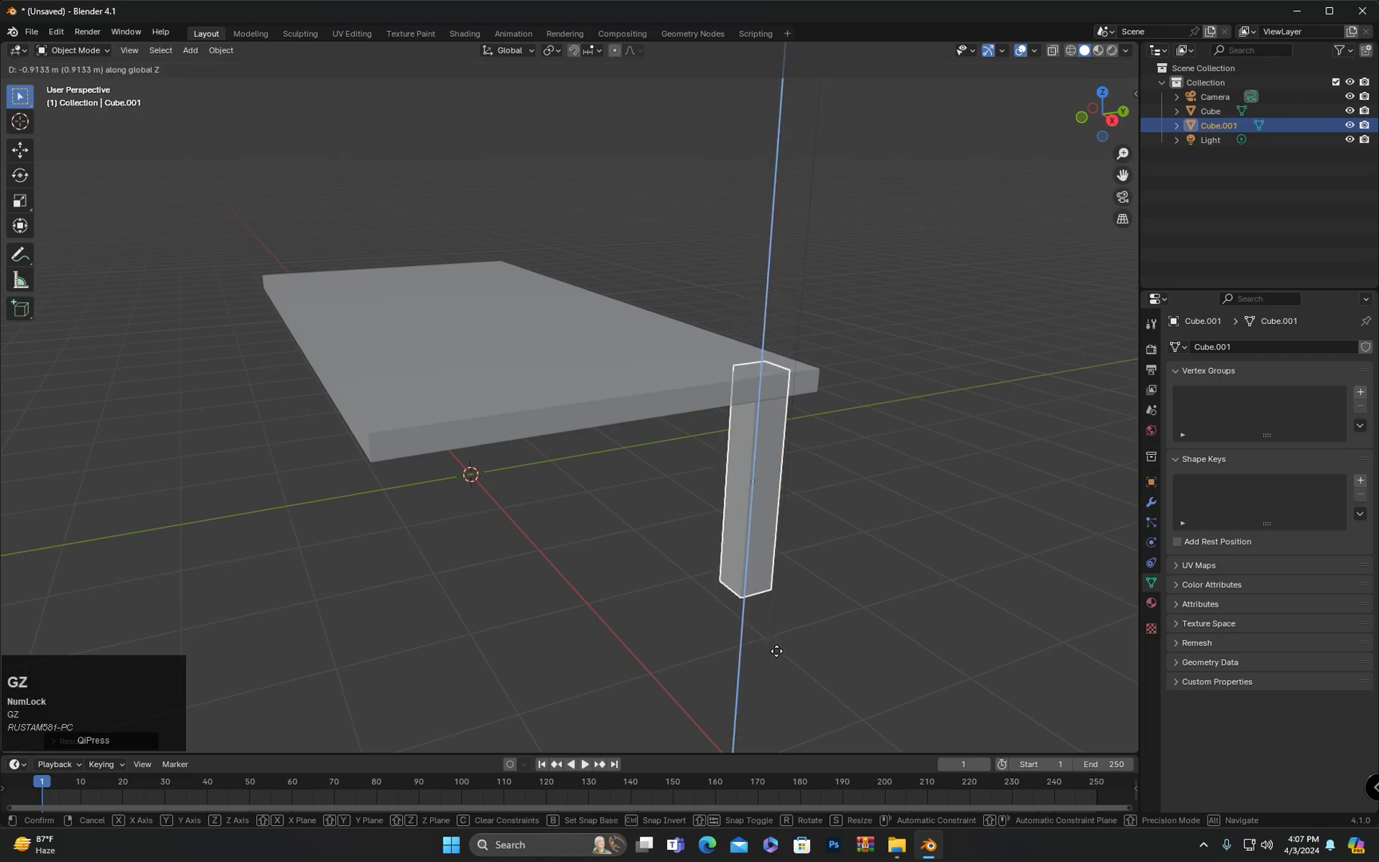
left_click(775, 646)
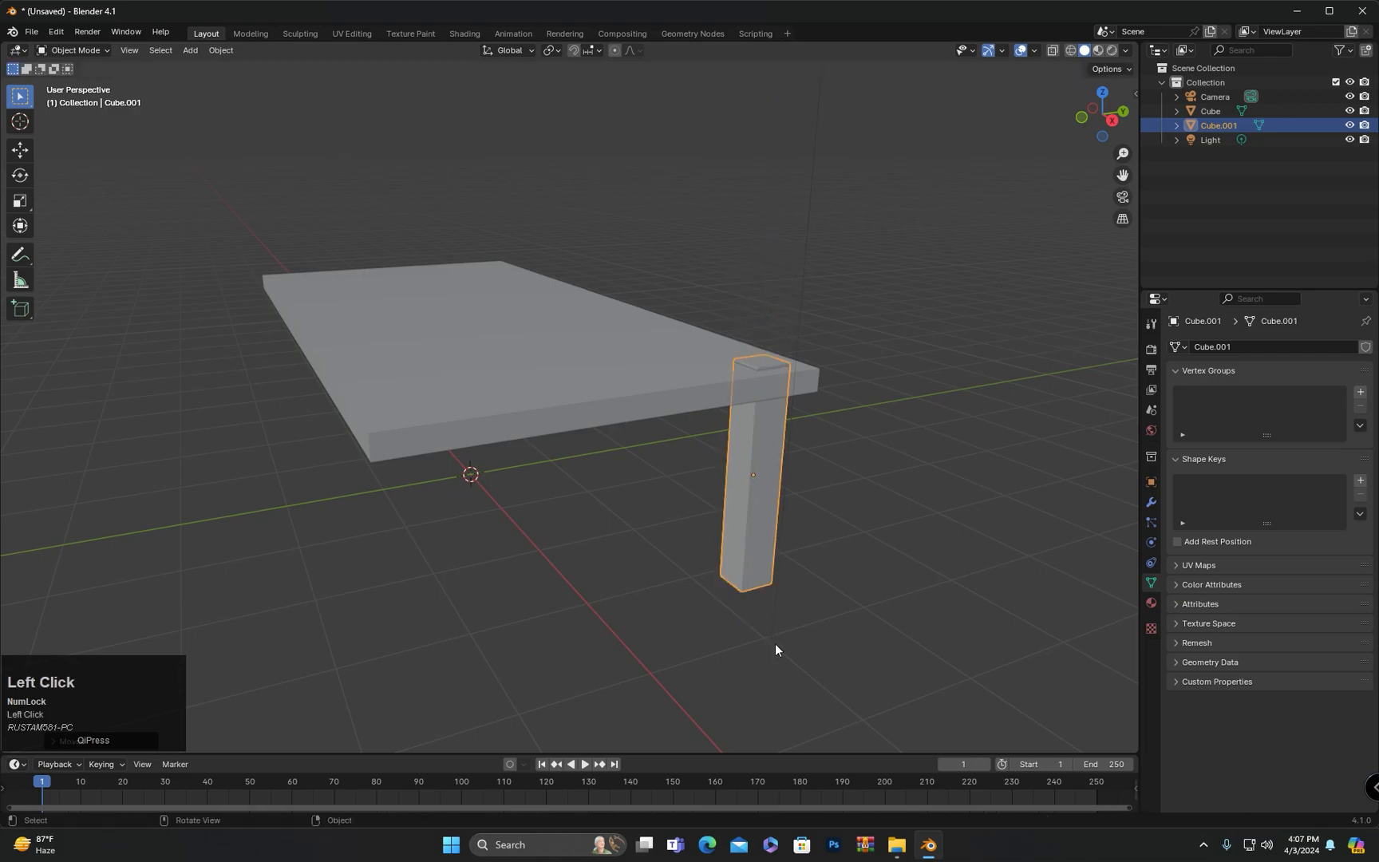
key("g")
key("z")
left_click(785, 560)
Duplicate the leg from the top view and move the copy along negative Y to the tabletop's other corner.
middle_click_drag(785, 565, 843, 600)
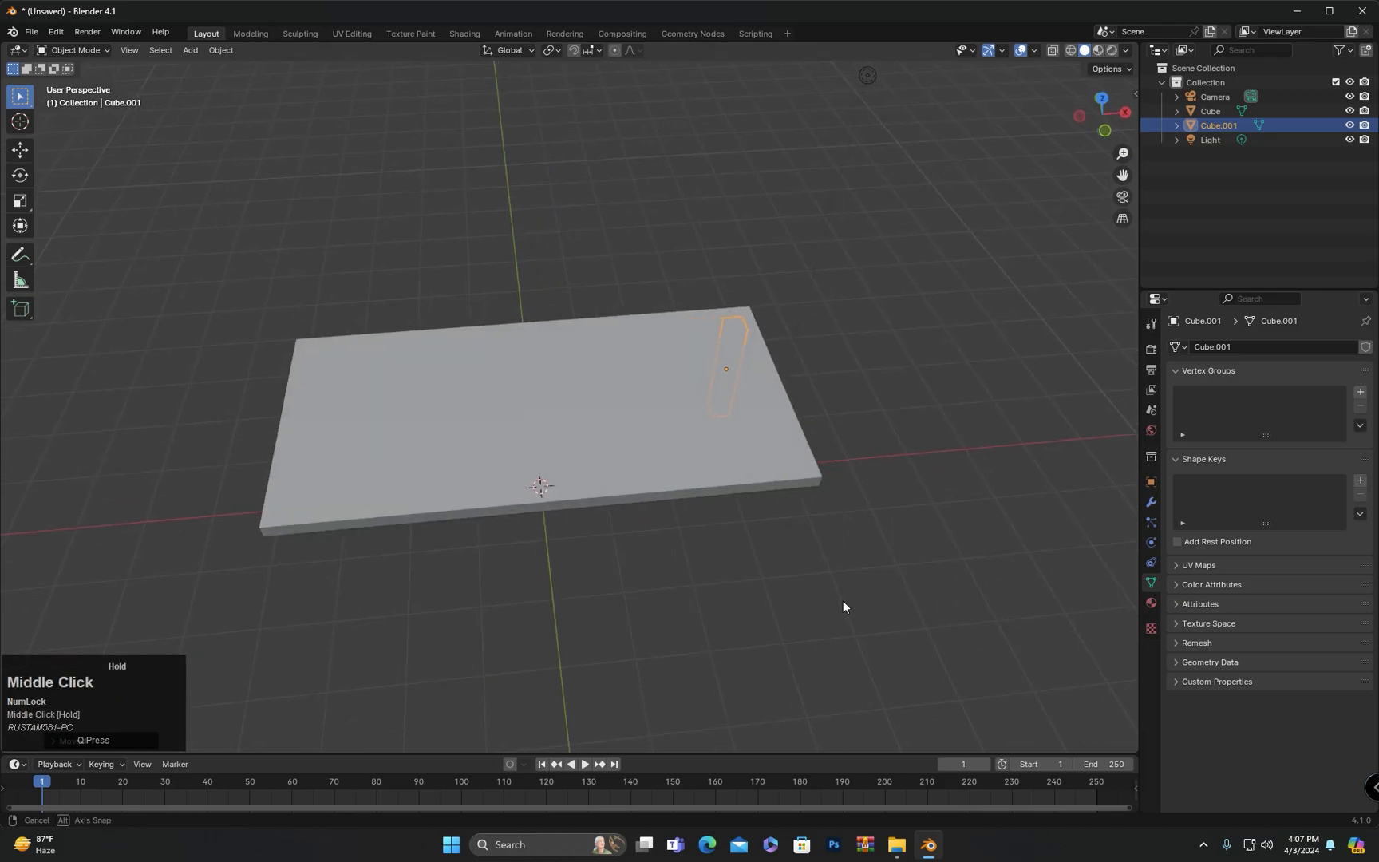
key("KP_7")
scroll(790, 464, "up", 3)
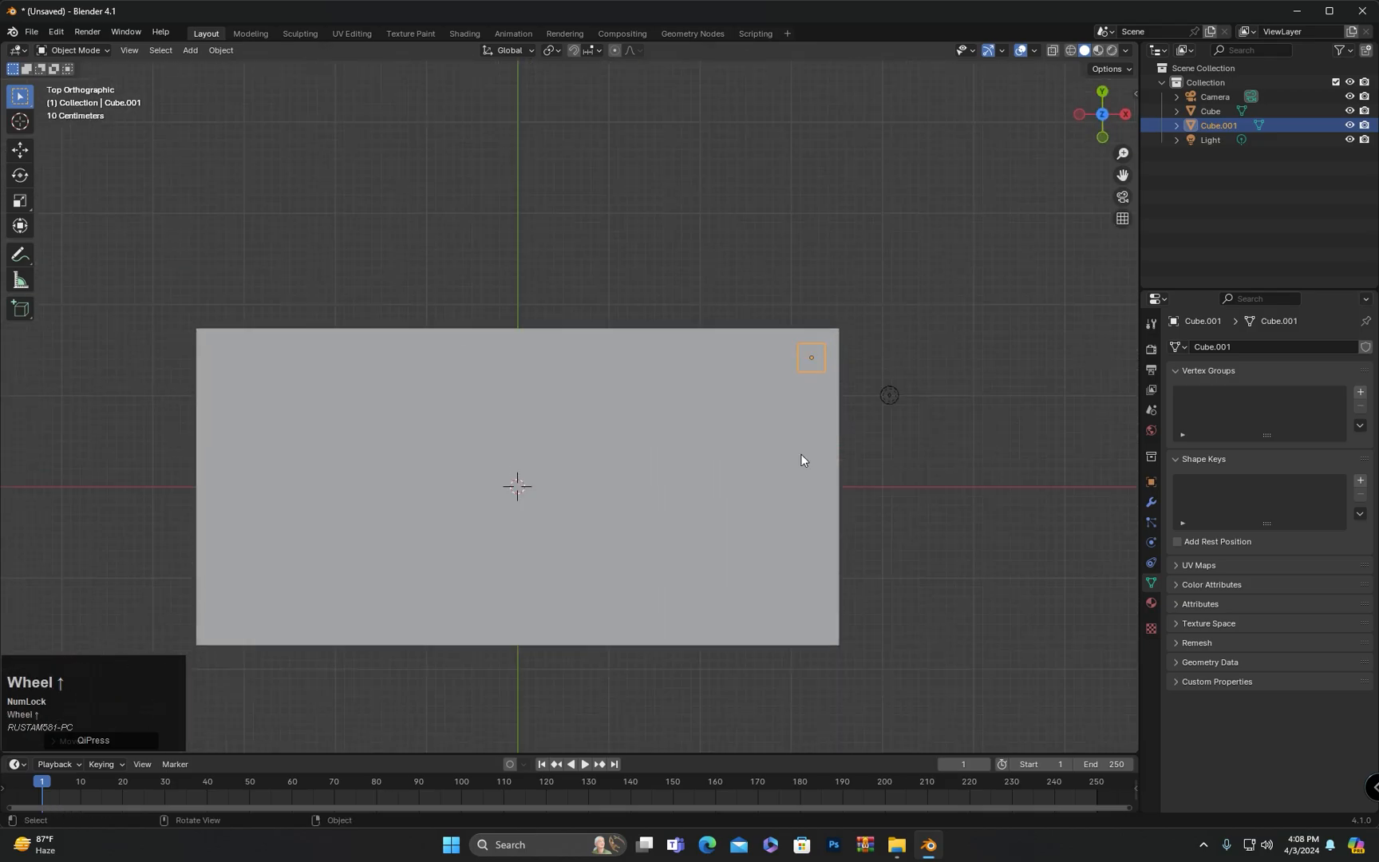
key("shift+d")
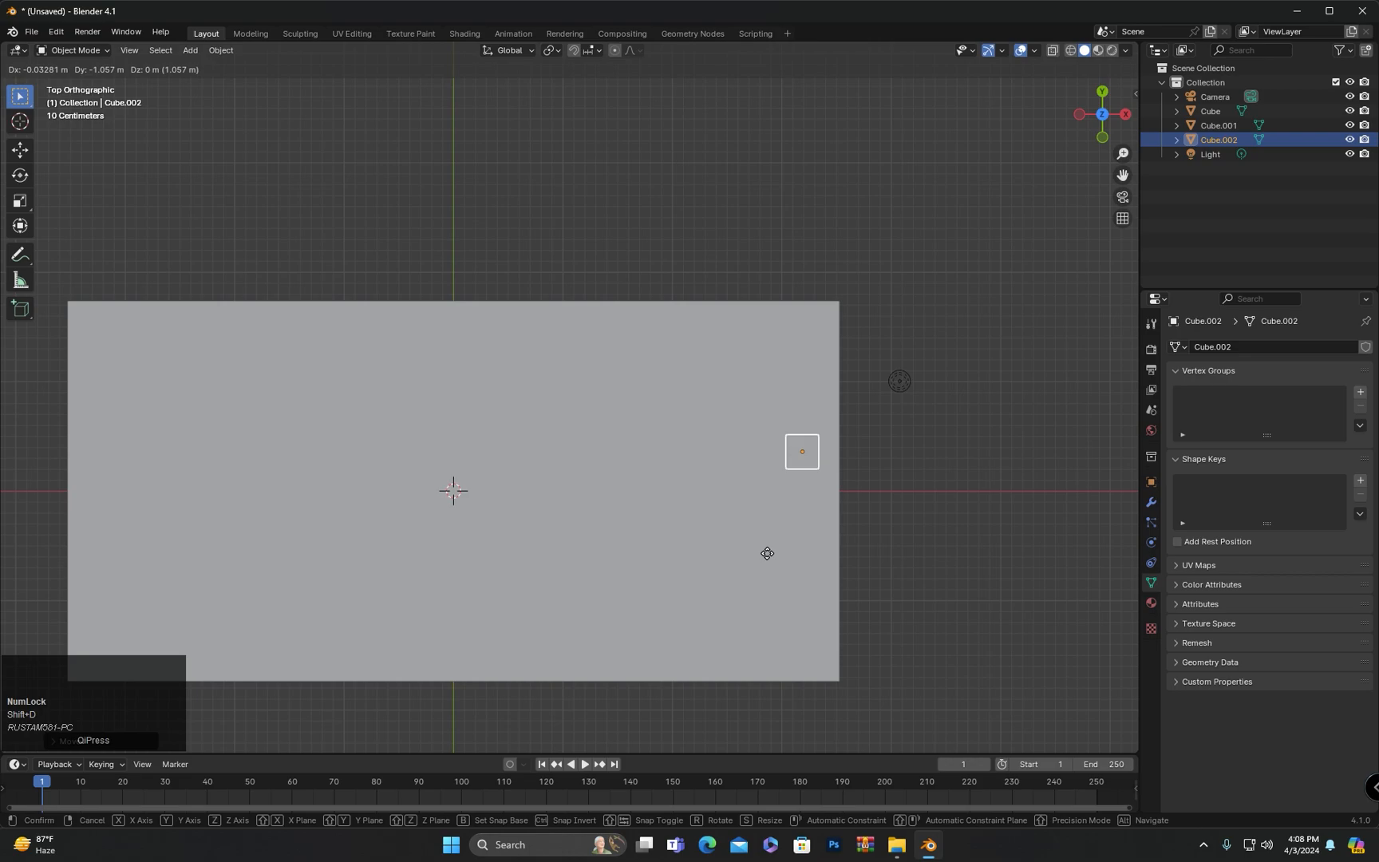
key("y")
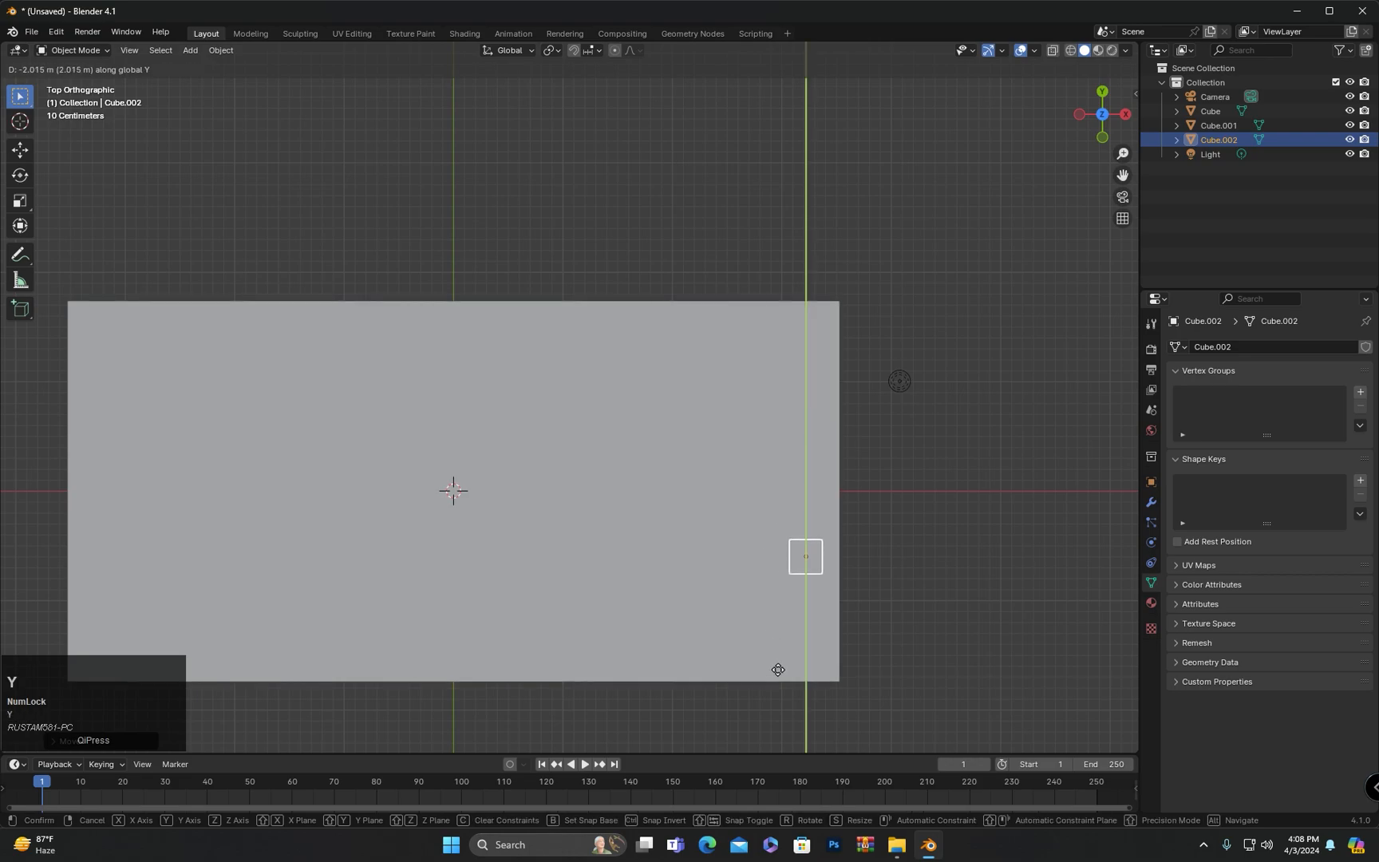
left_click(777, 748)
Select both table legs, duplicate them in the top view and move the copies about 6.4 m along negative X to the tabletop's opposite end.
middle_click_drag(765, 669, 800, 399)
left_click_drag(825, 378, 510, 657)
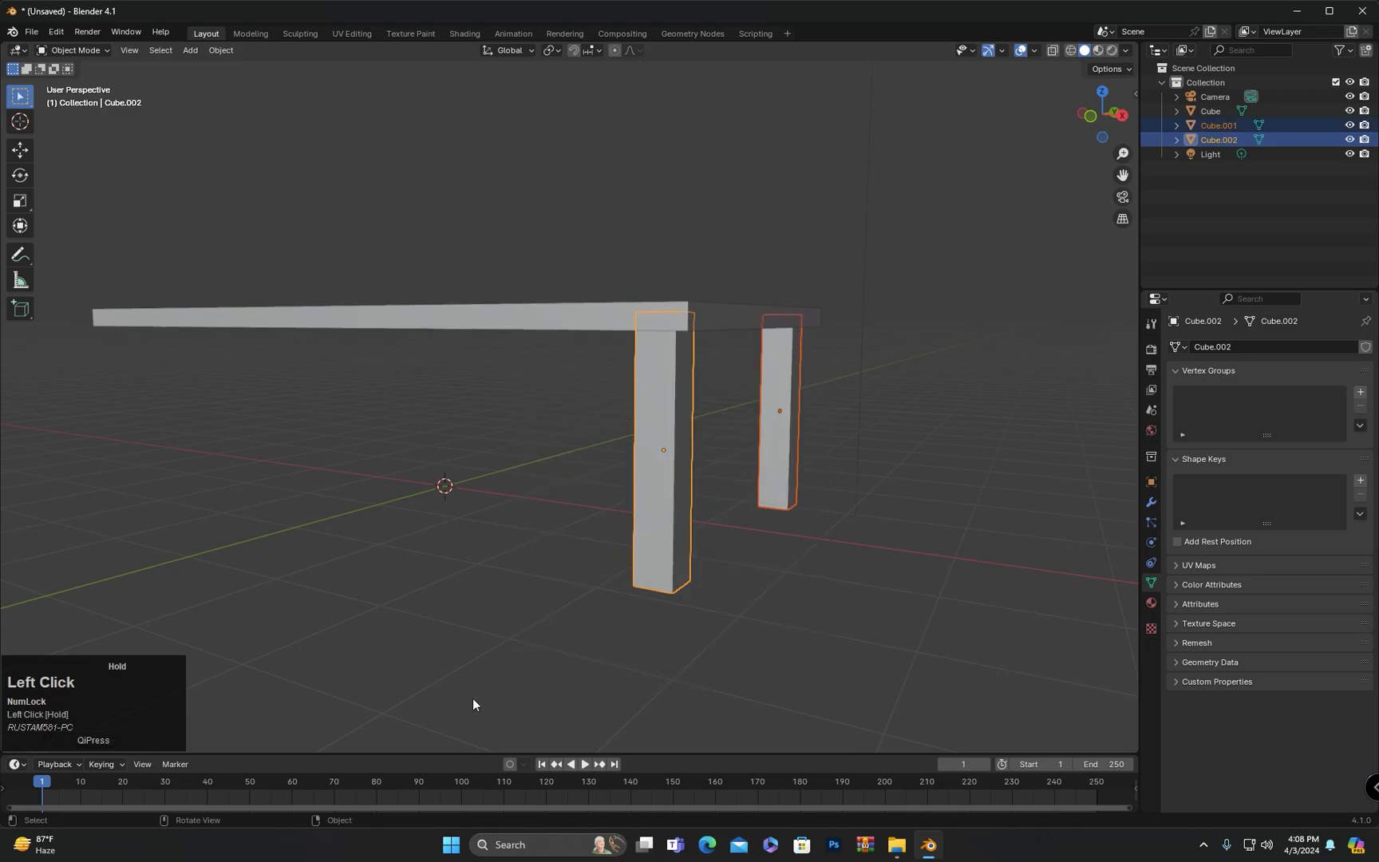
left_click(655, 460)
left_click(794, 401, "shift")
middle_click_drag(792, 402, 694, 486)
scroll(820, 424, "down", 2)
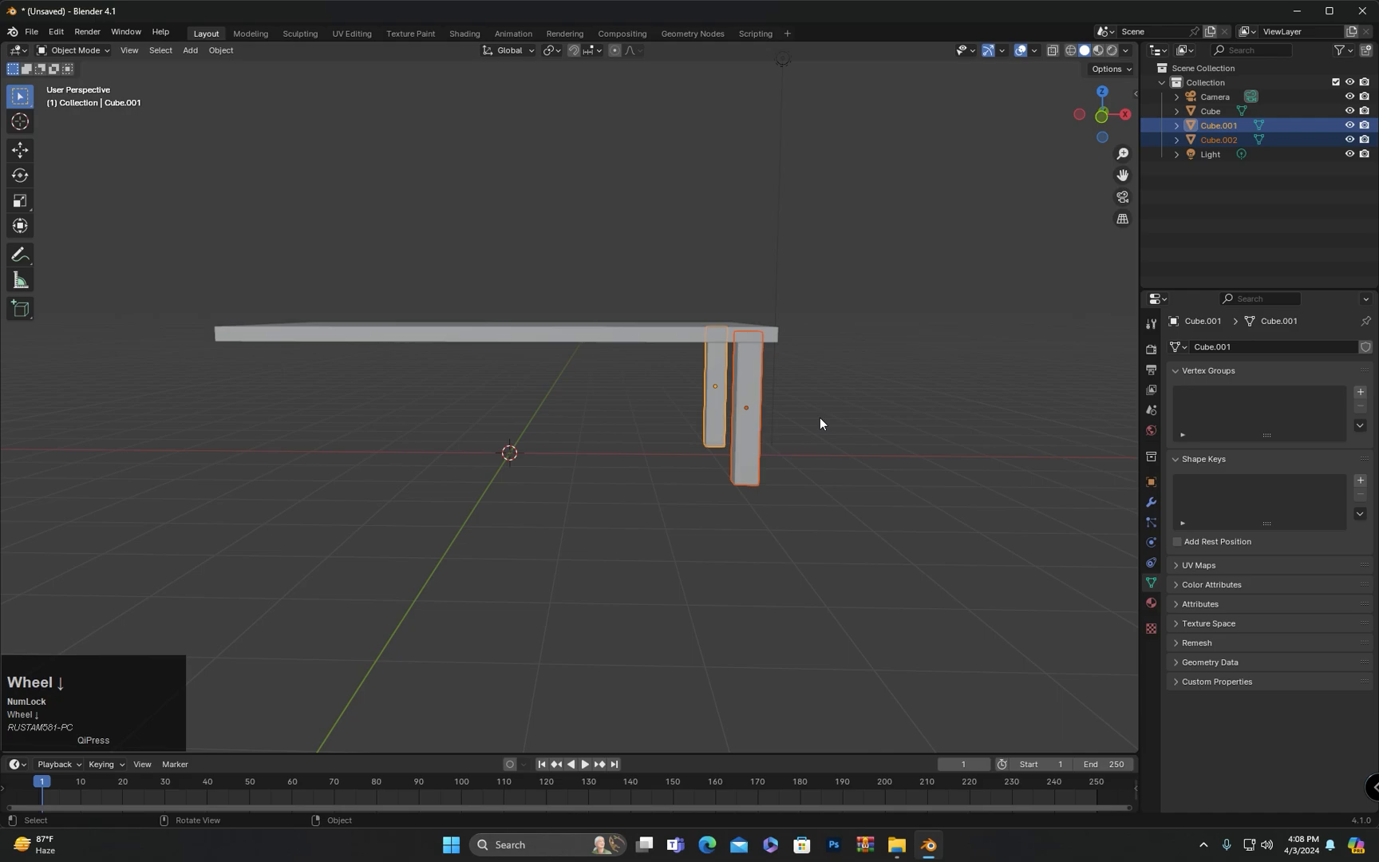
key("KP_7")
key("shift+d")
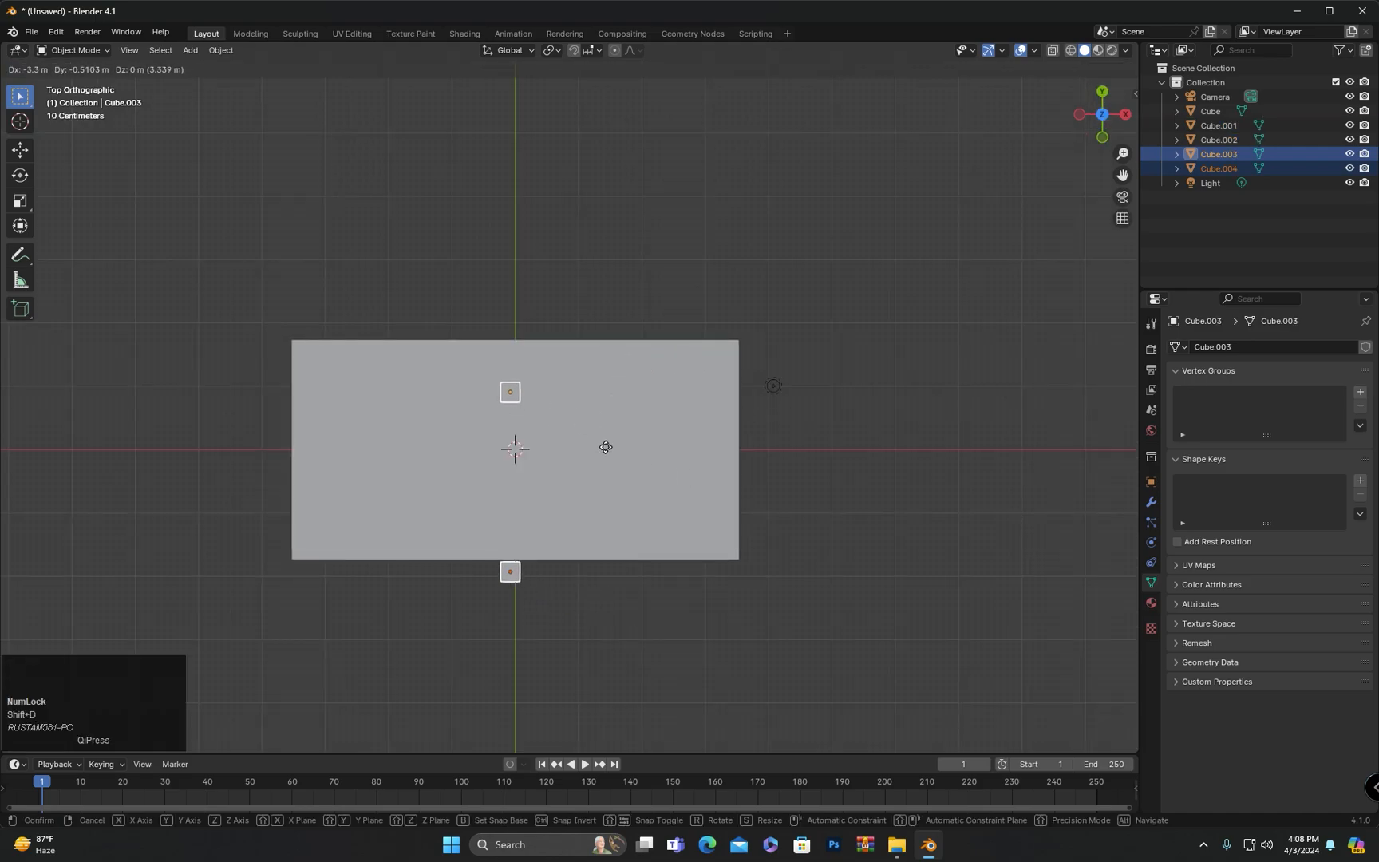
key("x")
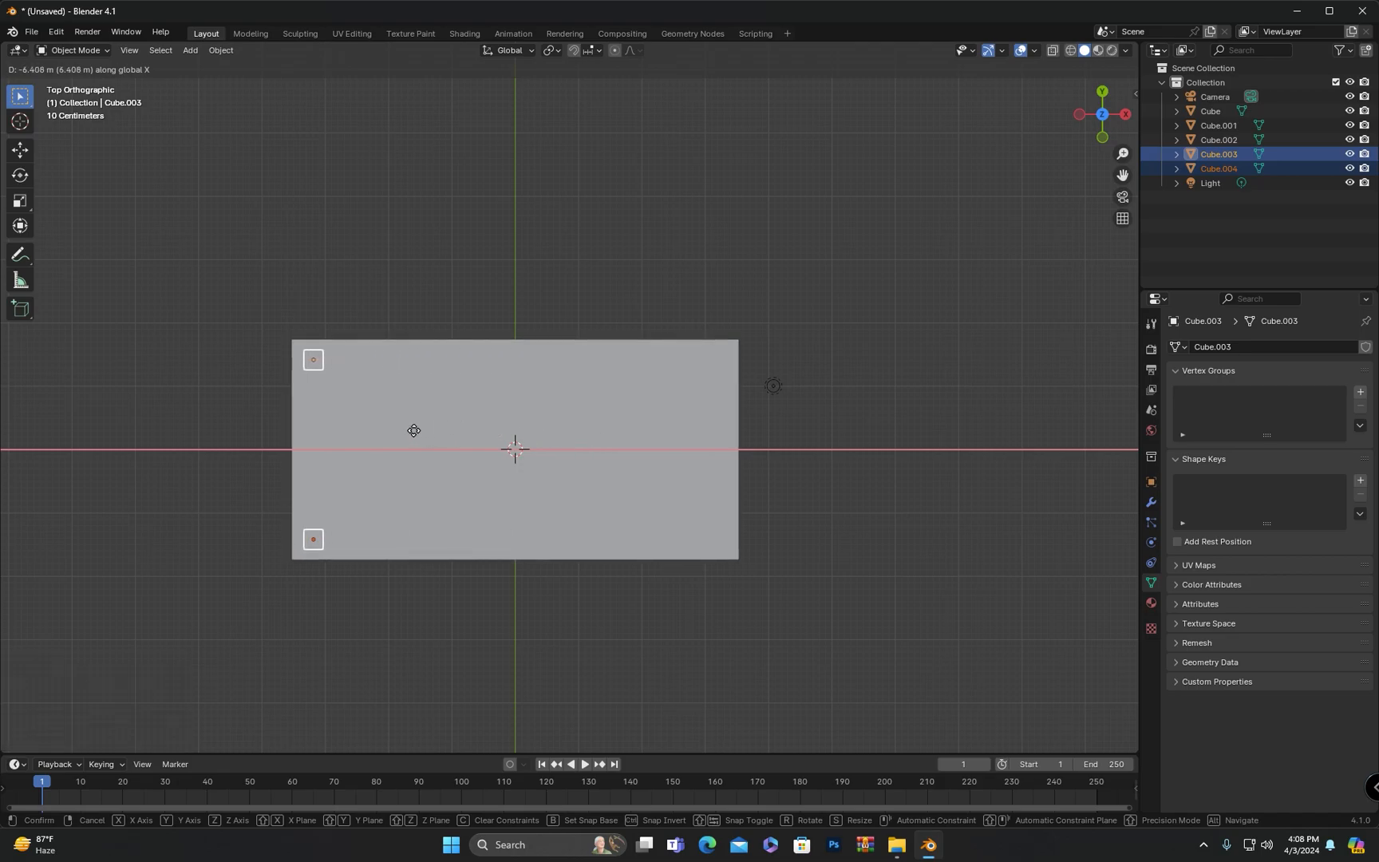
left_click(412, 431)
middle_click_drag(612, 509, 574, 373)
left_click(465, 281)
Duplicate the tabletop and place the copy beside the table on its negative Y side.
middle_click_drag(465, 335, 526, 370)
left_click(526, 371)
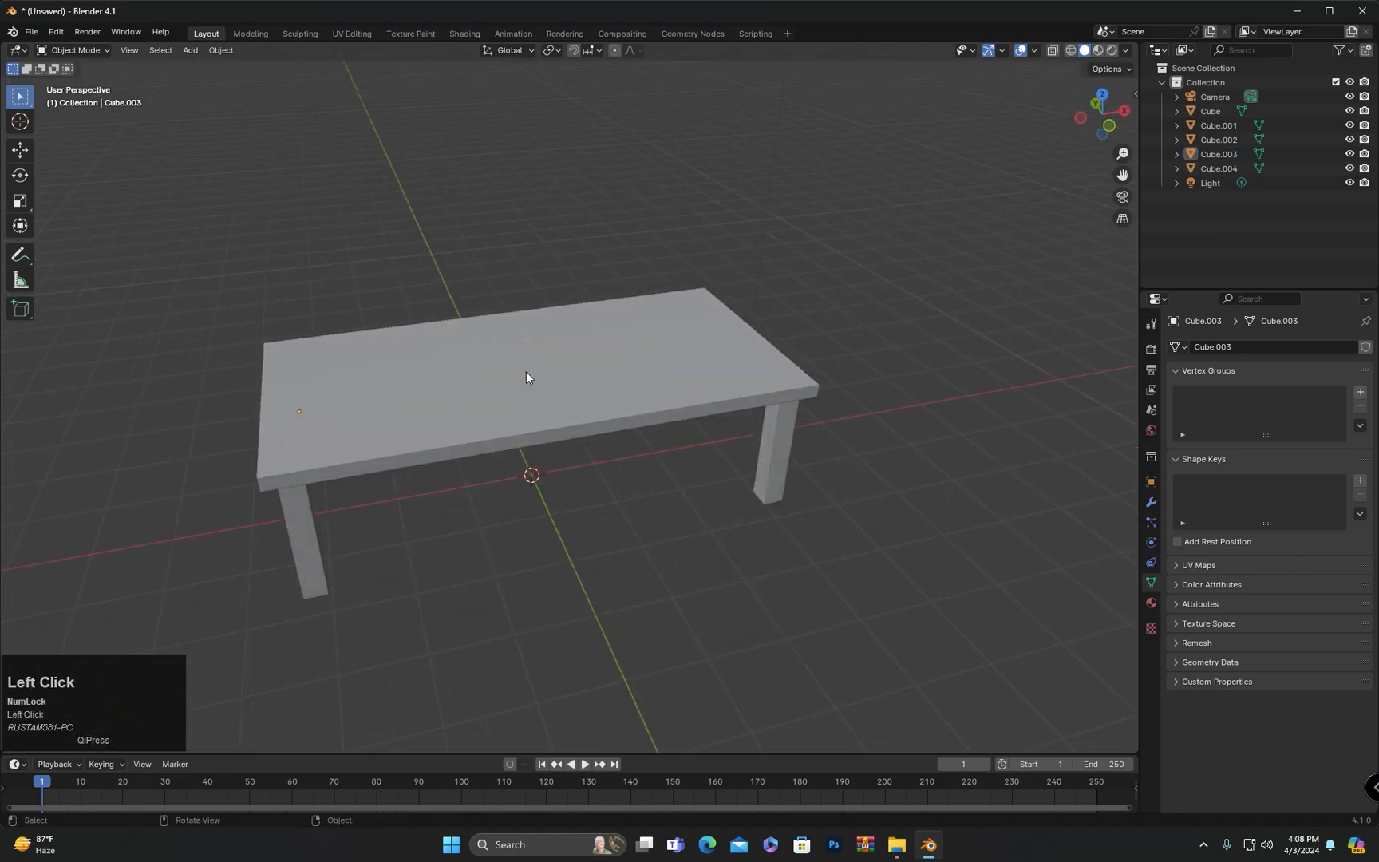
middle_click_drag(586, 455, 542, 443)
key("shift+d")
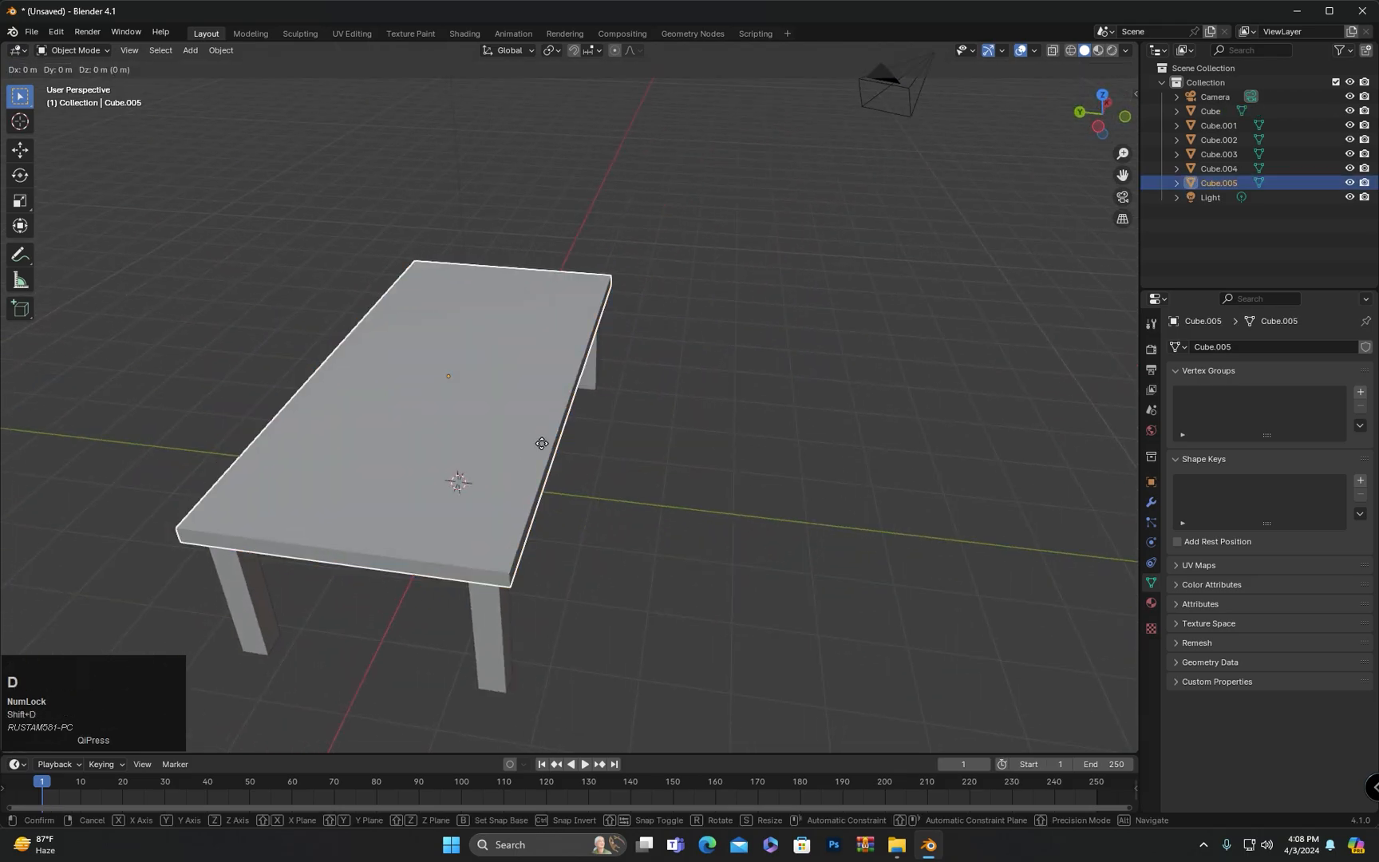
left_click(851, 506)
Lower the copied slab along Z to chair seat height, below the level of the tabletop.
middle_click_drag(850, 506, 779, 487)
key("g")
key("z")
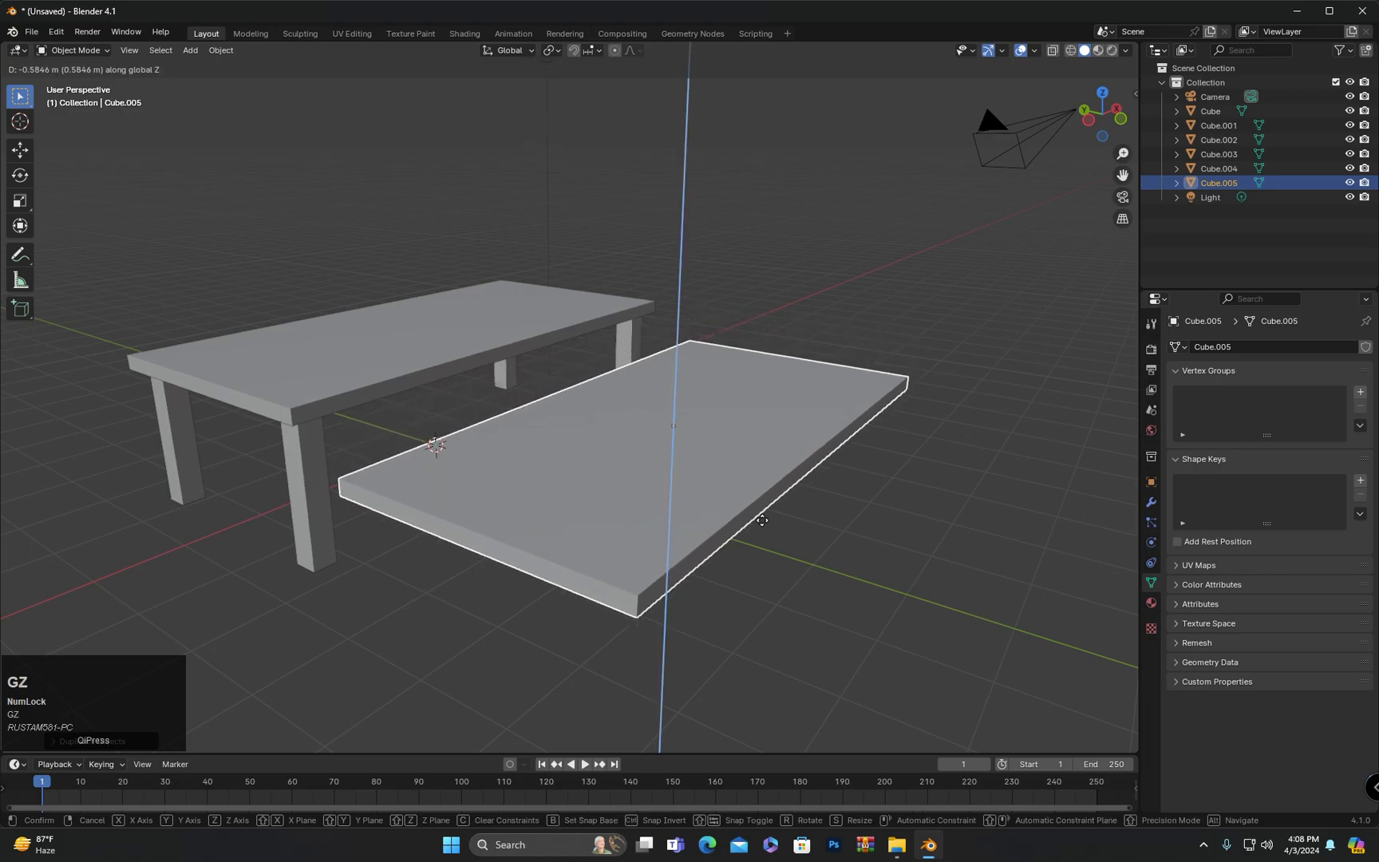
left_click(761, 541)
Scale the copied slab down to about 0.4 in X and Y, keeping its Z thickness locked.
mouse_move(762, 540)
middle_mouse_down()
mouse_move(602, 563)
mouse_move(645, 607)
mouse_move(689, 608)
mouse_move(754, 553)
middle_mouse_up()
scroll(648, 473, "up", 2)
key("s")
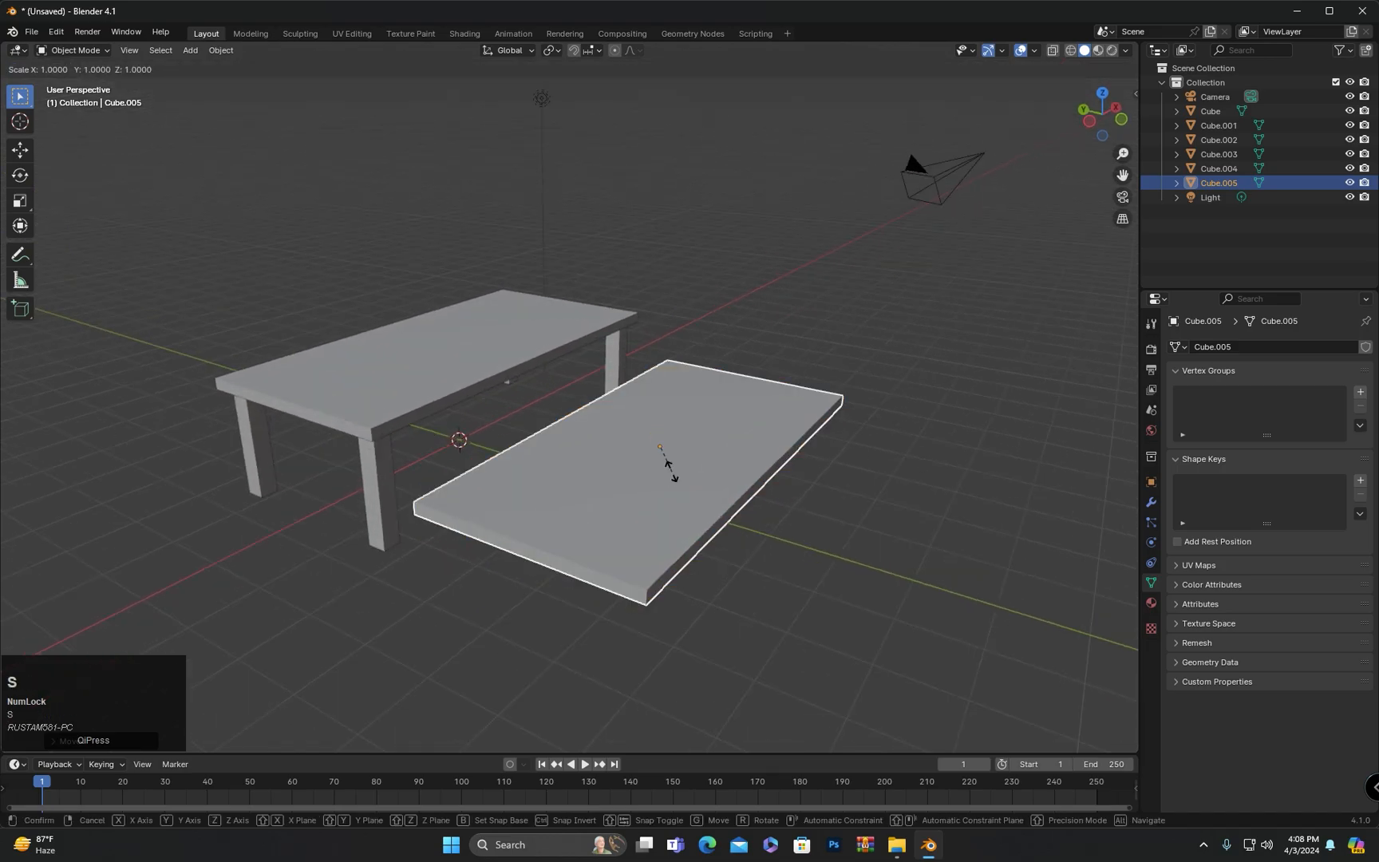
key("shift+z")
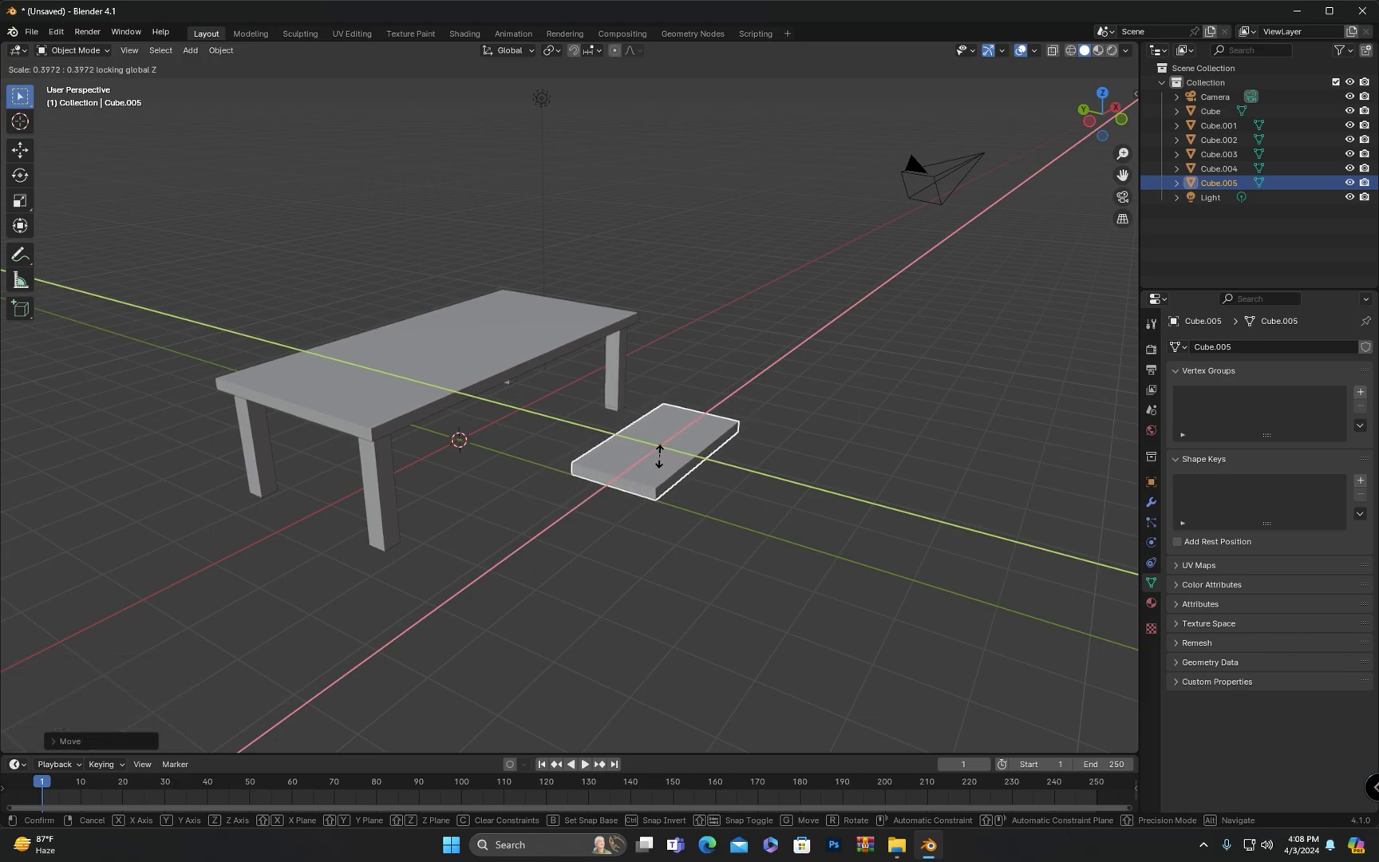
left_click(659, 457)
middle_click_drag(723, 457, 739, 430)
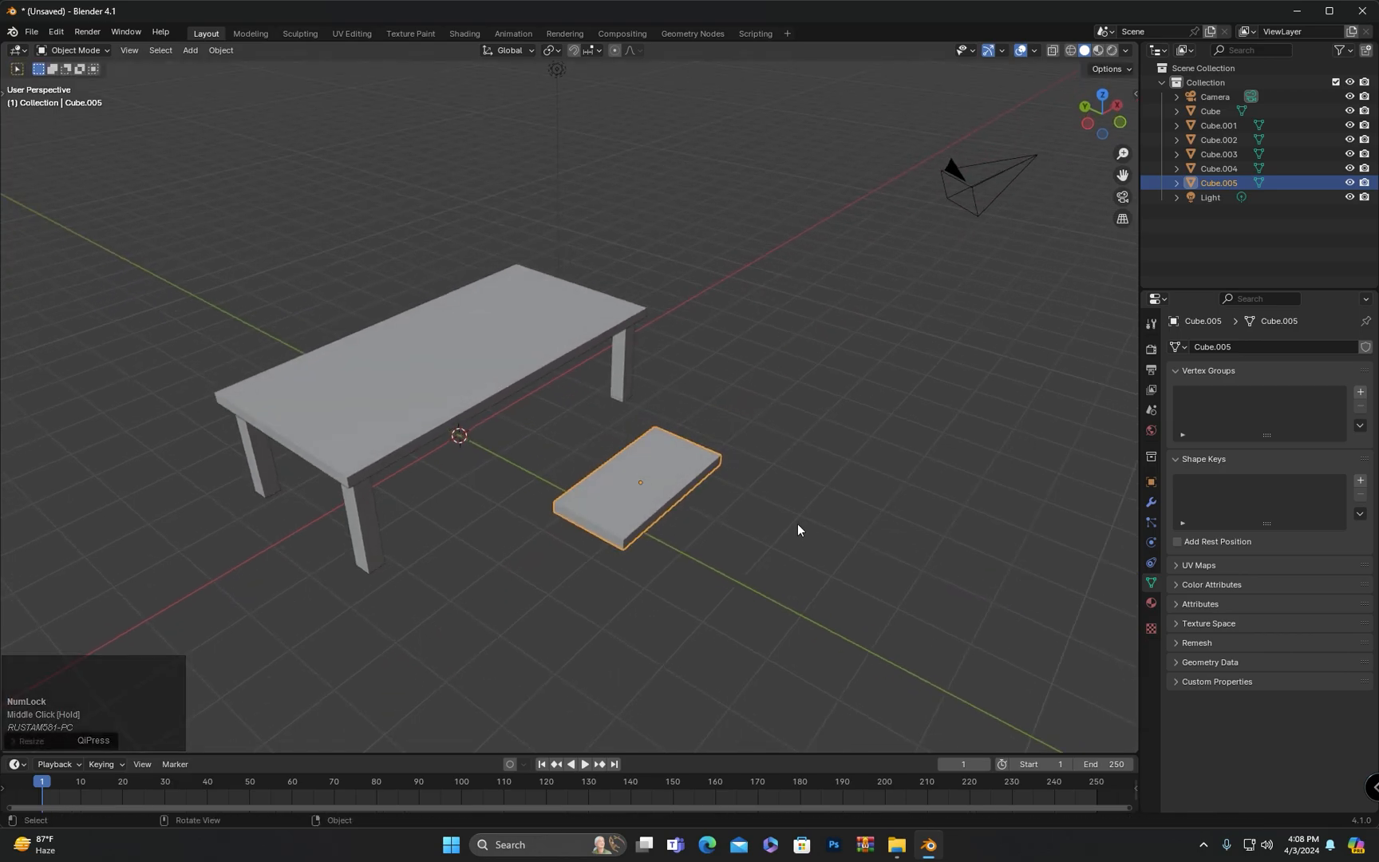
In the top view, scale the small slab along X and along Y into a nearly square chair seat.
middle_click_drag(798, 525, 828, 515)
key("KP_7")
middle_click_drag(482, 558, 575, 572, "shift")
key("s")
key("x")
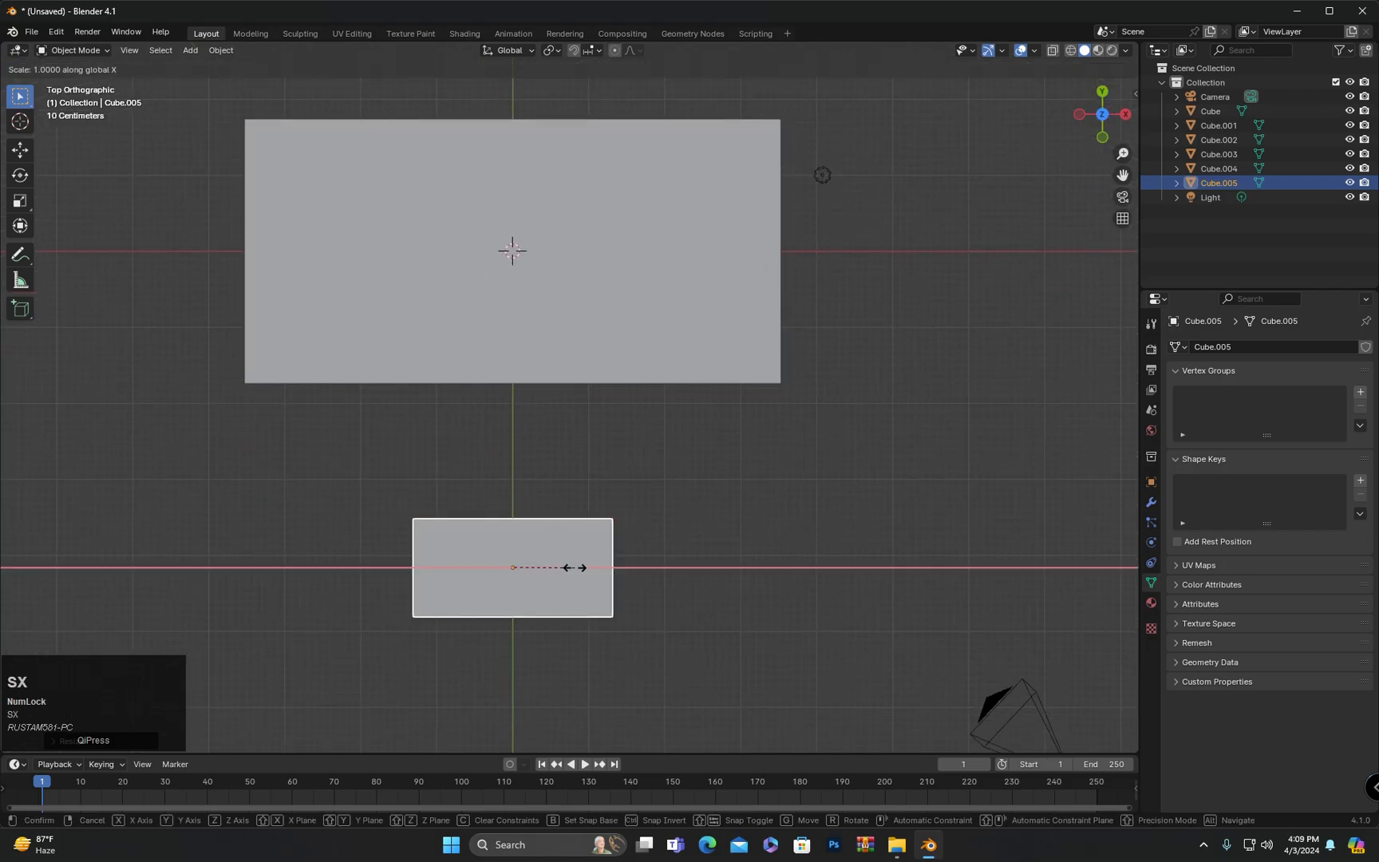
key("s")
key("y")
left_click(461, 556)
Move the chair seat along Y closer to the table's long edge.
middle_click_drag(462, 555, 540, 442)
scroll(544, 388, "up", 3)
key("g")
key("y")
left_click(525, 434)
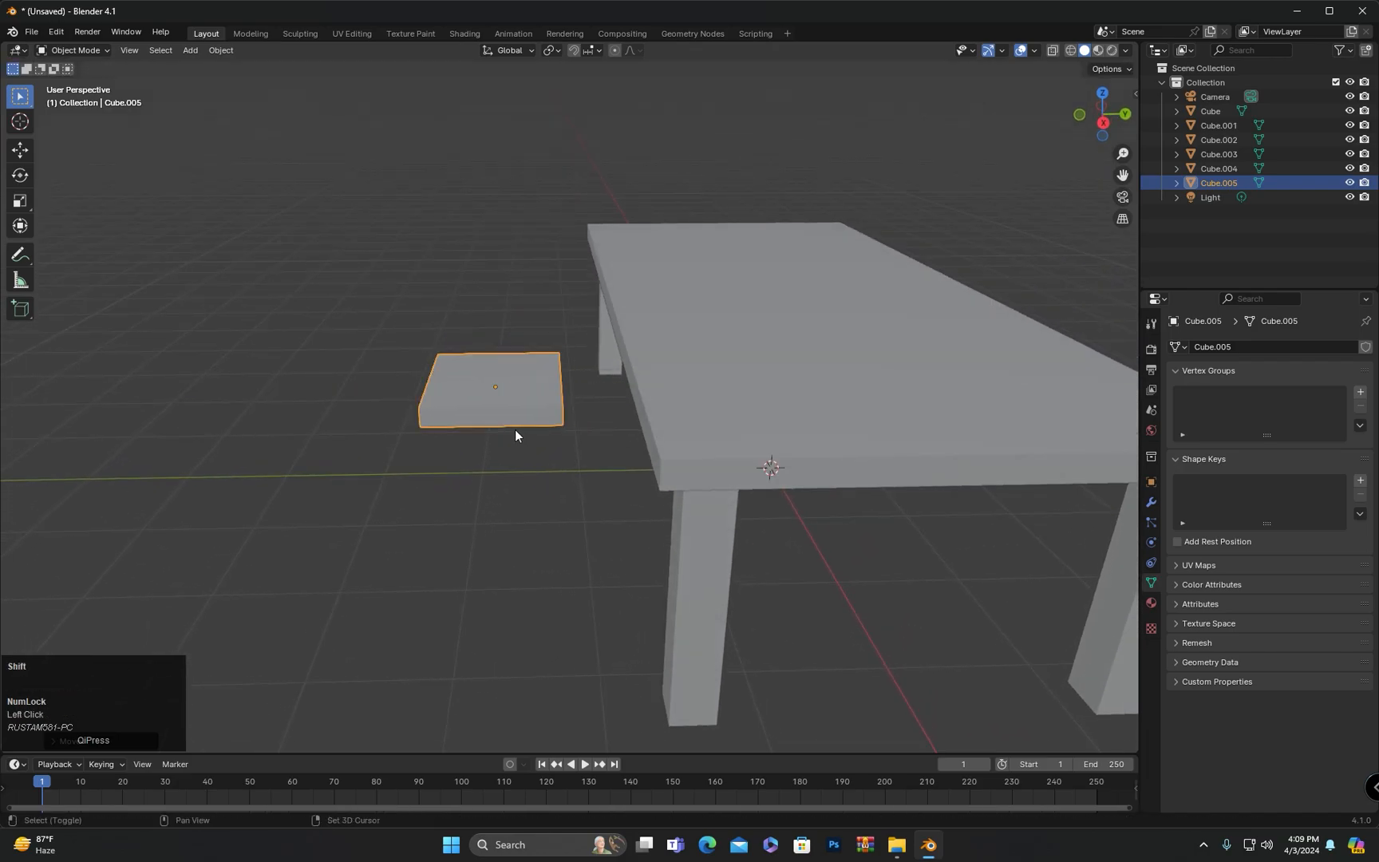
Duplicate the seat in place and scale the copy to about 0.14 in X and Y with Z locked, forming a small block.
key("shift+d")
key("Escape")
middle_click_drag(484, 563, 626, 485)
scroll(613, 490, "up", 3)
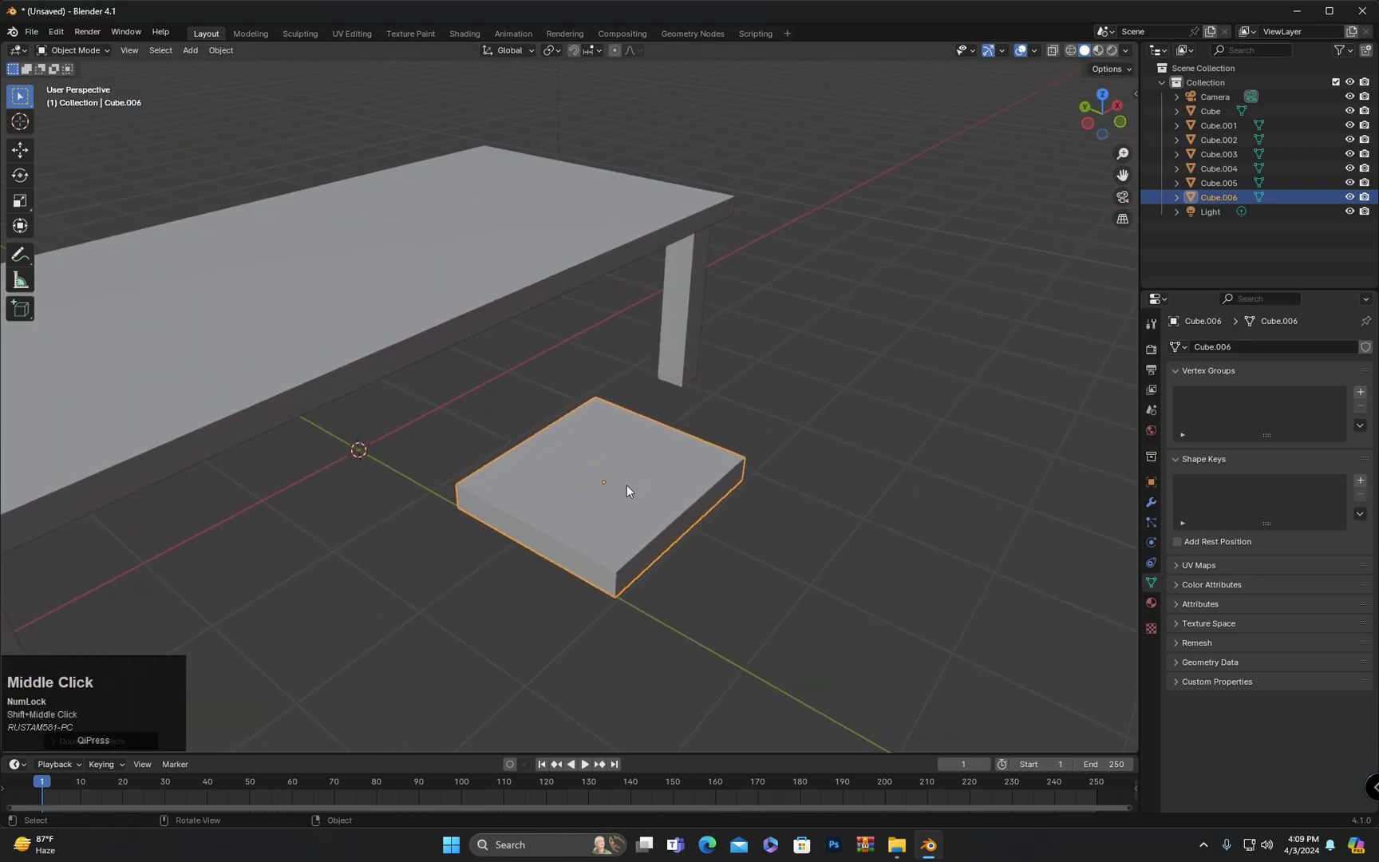
key("s")
key("shift+z")
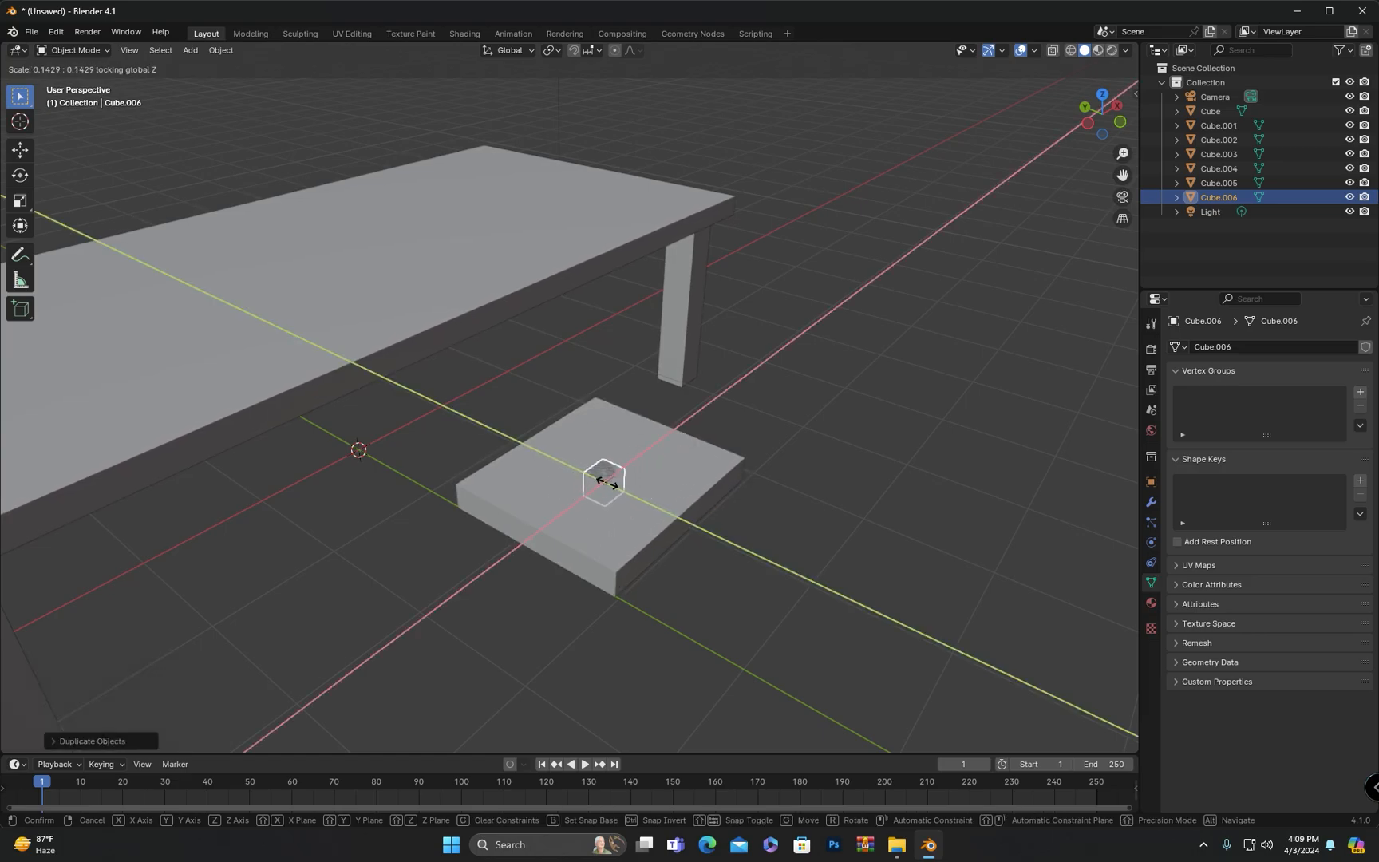
left_click(607, 481)
In the top view, move the small block to the seat's corner at positive X and positive Y.
middle_click_drag(614, 478, 517, 528)
key("KP_7")
scroll(535, 534, "up", 2)
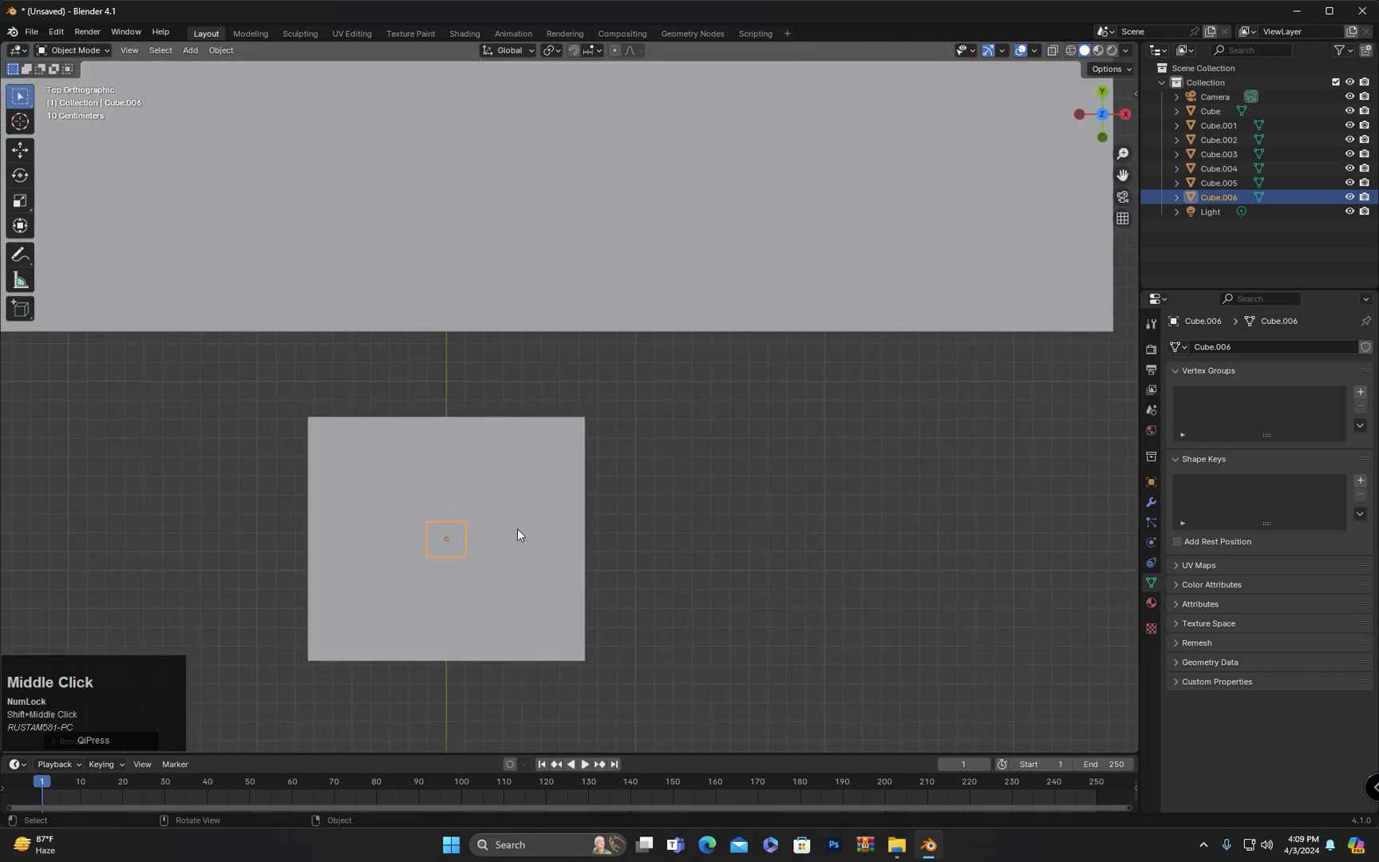
key("g")
left_click(626, 439)
Stretch the seat's corner block along Z into a chair leg and lower it beneath the seat.
middle_click_drag(626, 438, 536, 404)
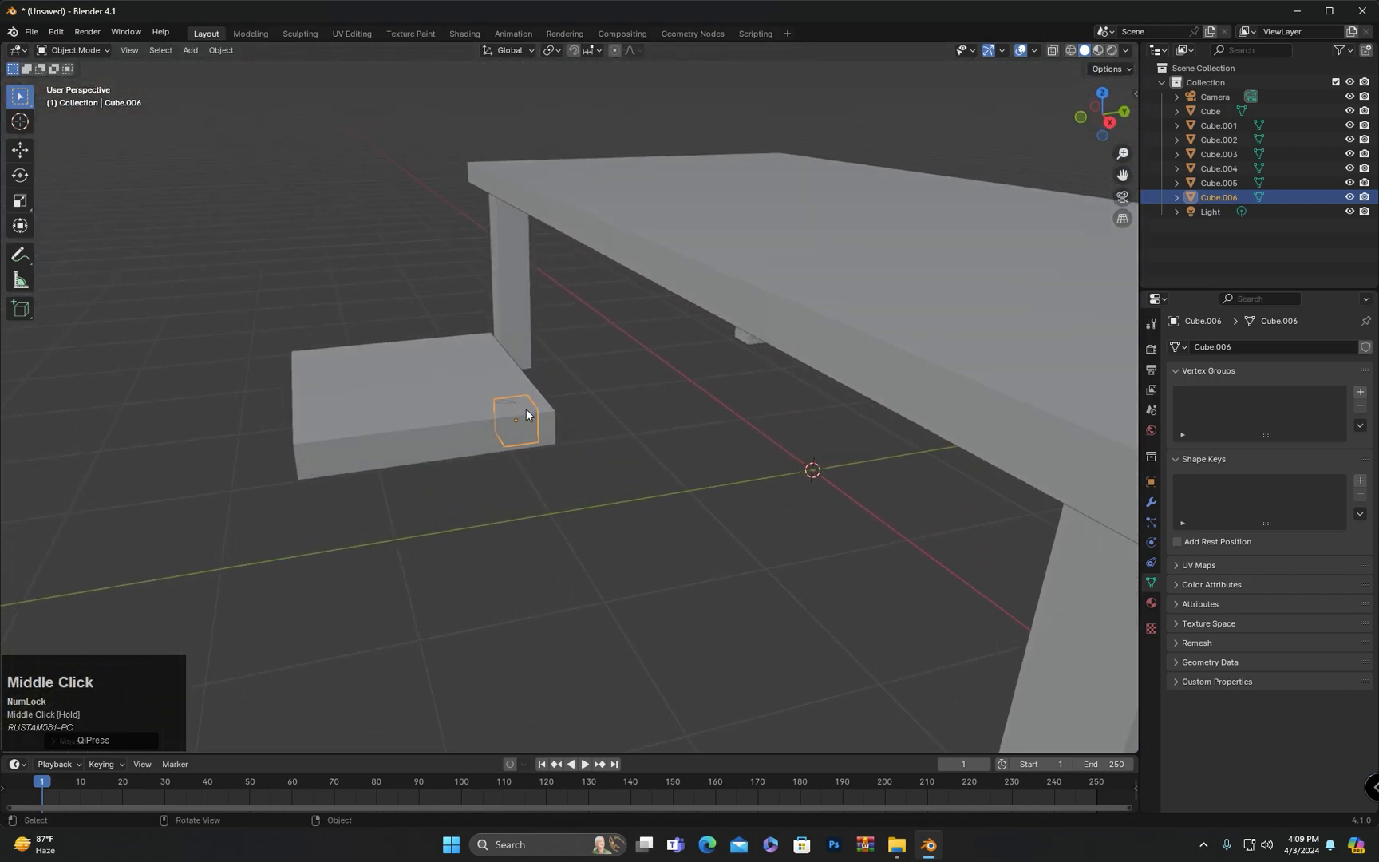
key("s")
key("z")
left_click(510, 351)
mouse_move(510, 352)
middle_mouse_down()
mouse_move(525, 390)
mouse_move(524, 370)
middle_mouse_up()
key("g")
key("z")
left_click(529, 472)
Rescale the chair leg along Z and shift it vertically so its upper end sits inside the seat's thickness.
middle_click_drag(528, 470, 688, 565)
key("s")
key("z")
left_click(529, 461)
key("g")
key("z")
left_click(521, 441)
Duplicate the chair leg in the top view and move the copy along negative Y to the seat's rear corner.
key("KP_7")
key("shift+d")
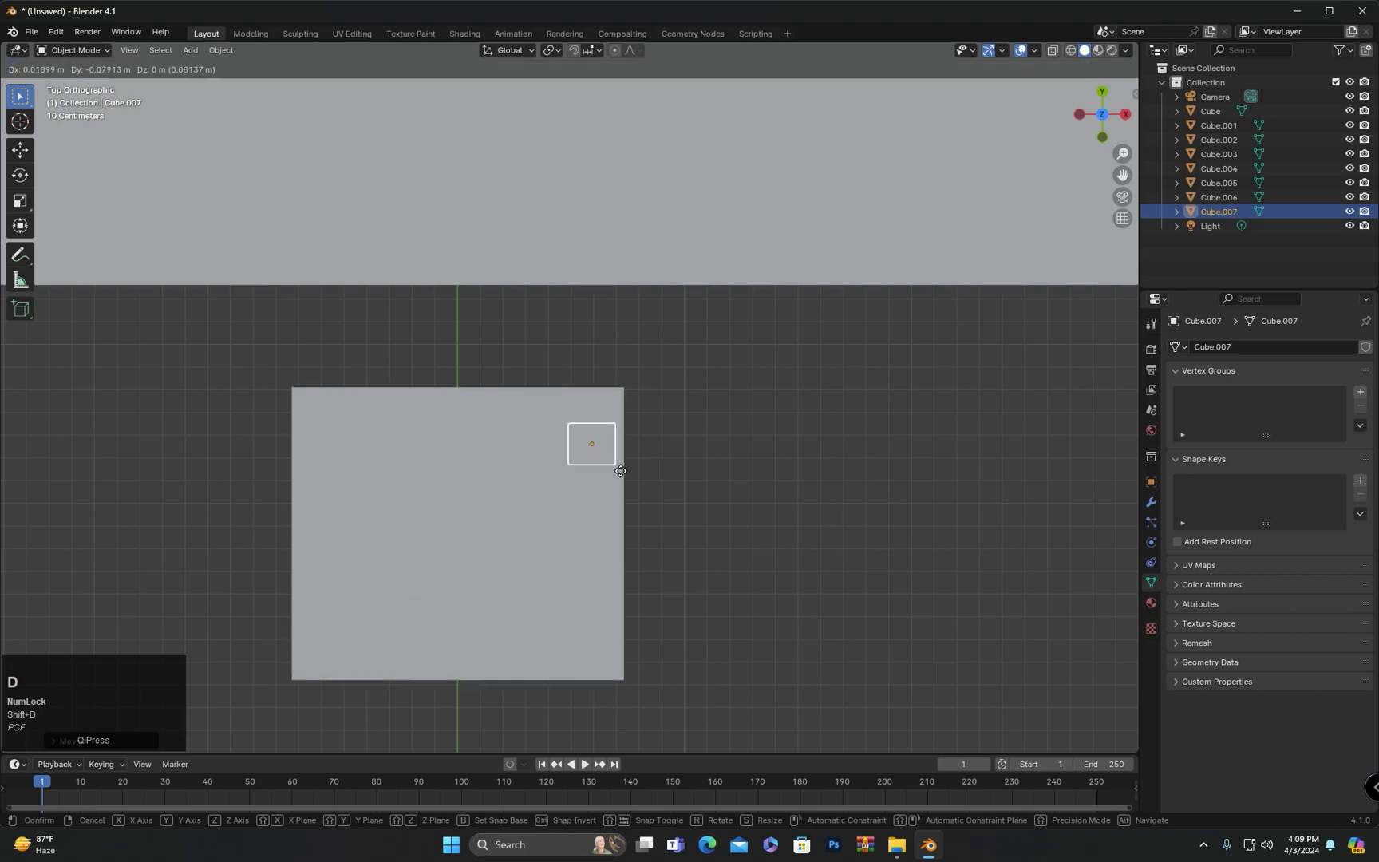
key("y")
left_click(617, 670)
Select both chair legs, duplicate them in the top view and move the copies along negative X to the seat's opposite side.
middle_click_drag(616, 670, 544, 527)
left_click(554, 508, "shift")
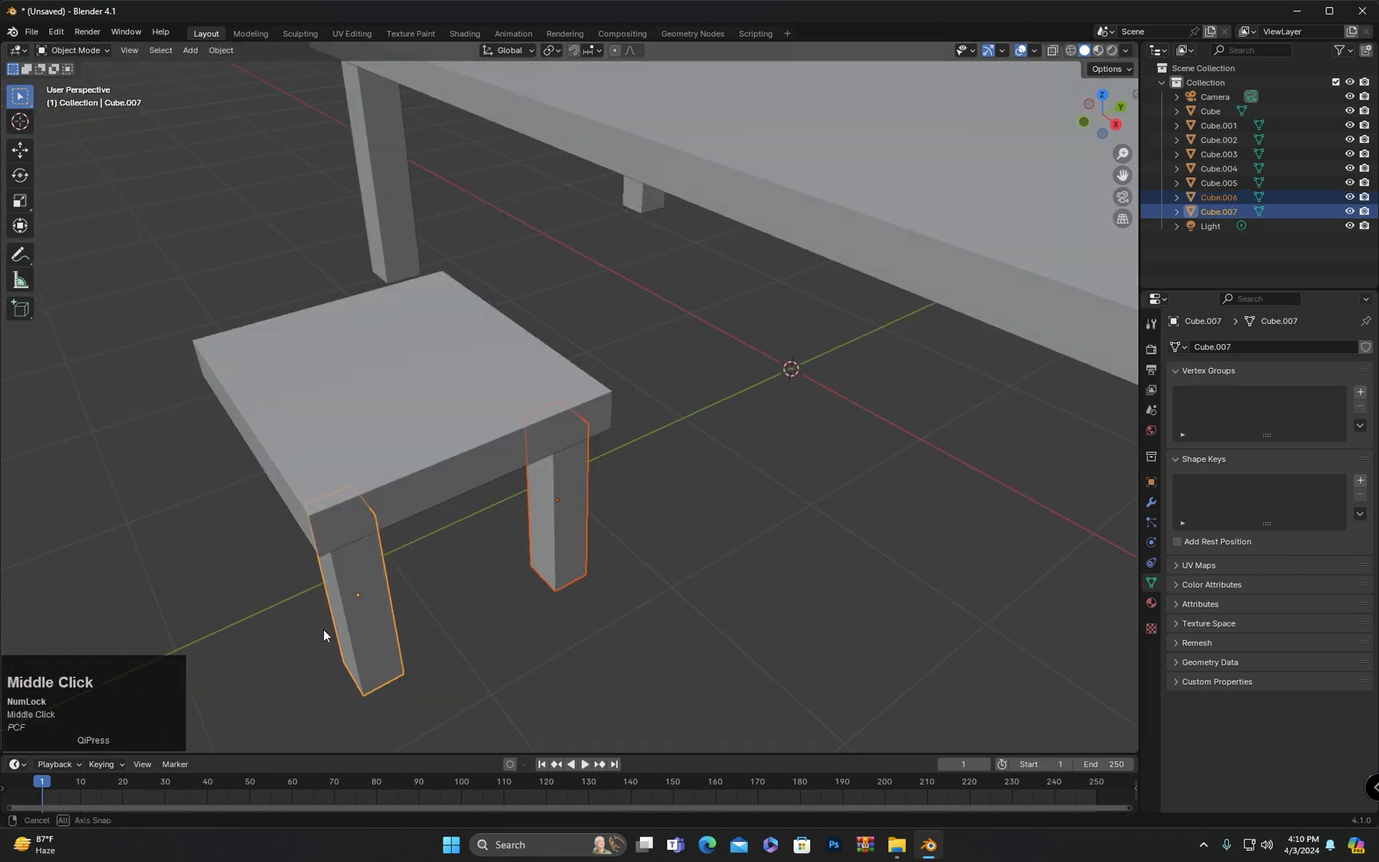
middle_click_drag(302, 627, 501, 633, "alt")
key("shift+d")
key("x")
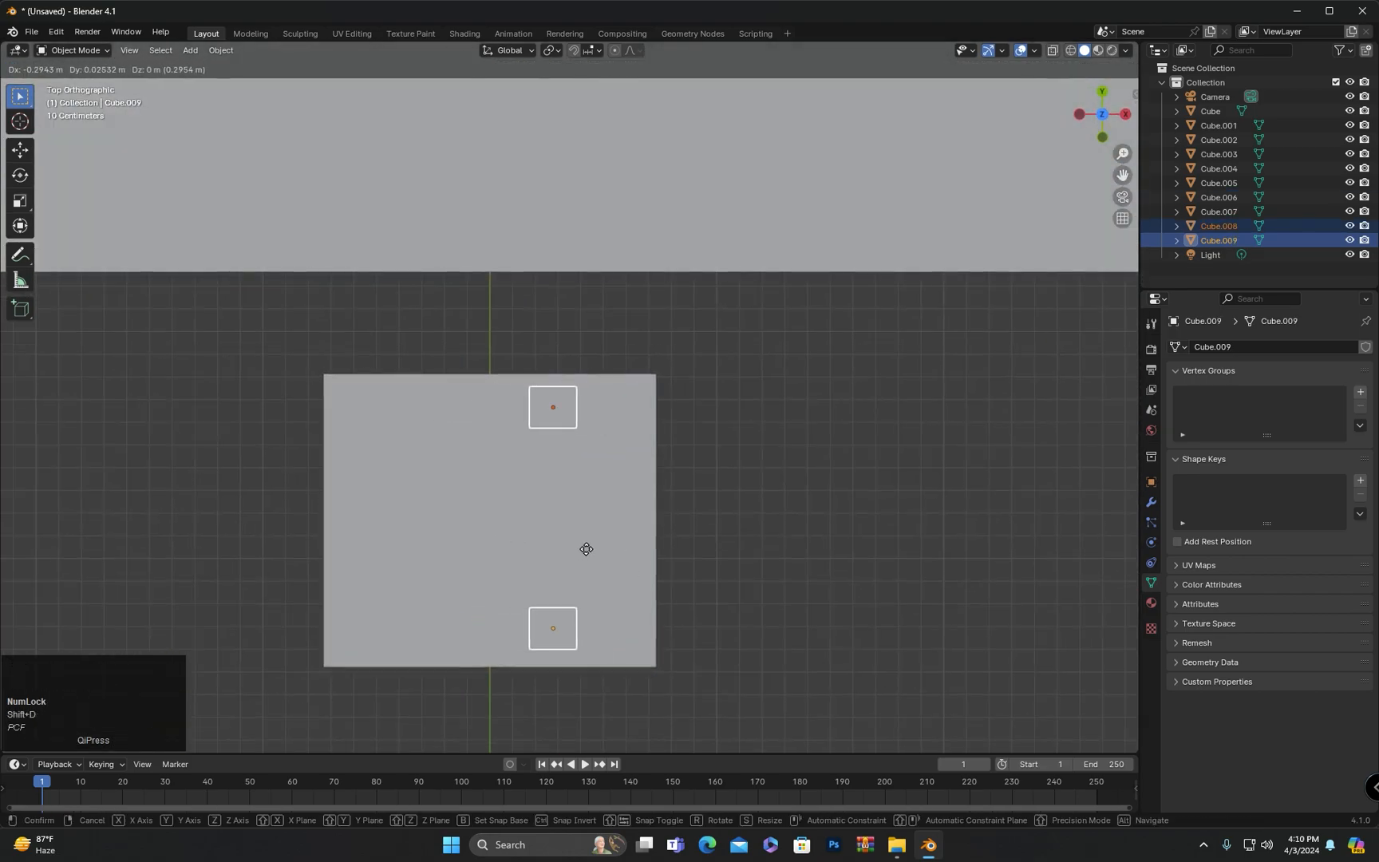
left_click(392, 548)
In the side view, duplicate the seat and move the copy along negative Y until it adjoins the seat's rear edge.
middle_click_drag(394, 547, 675, 549)
left_click(730, 440)
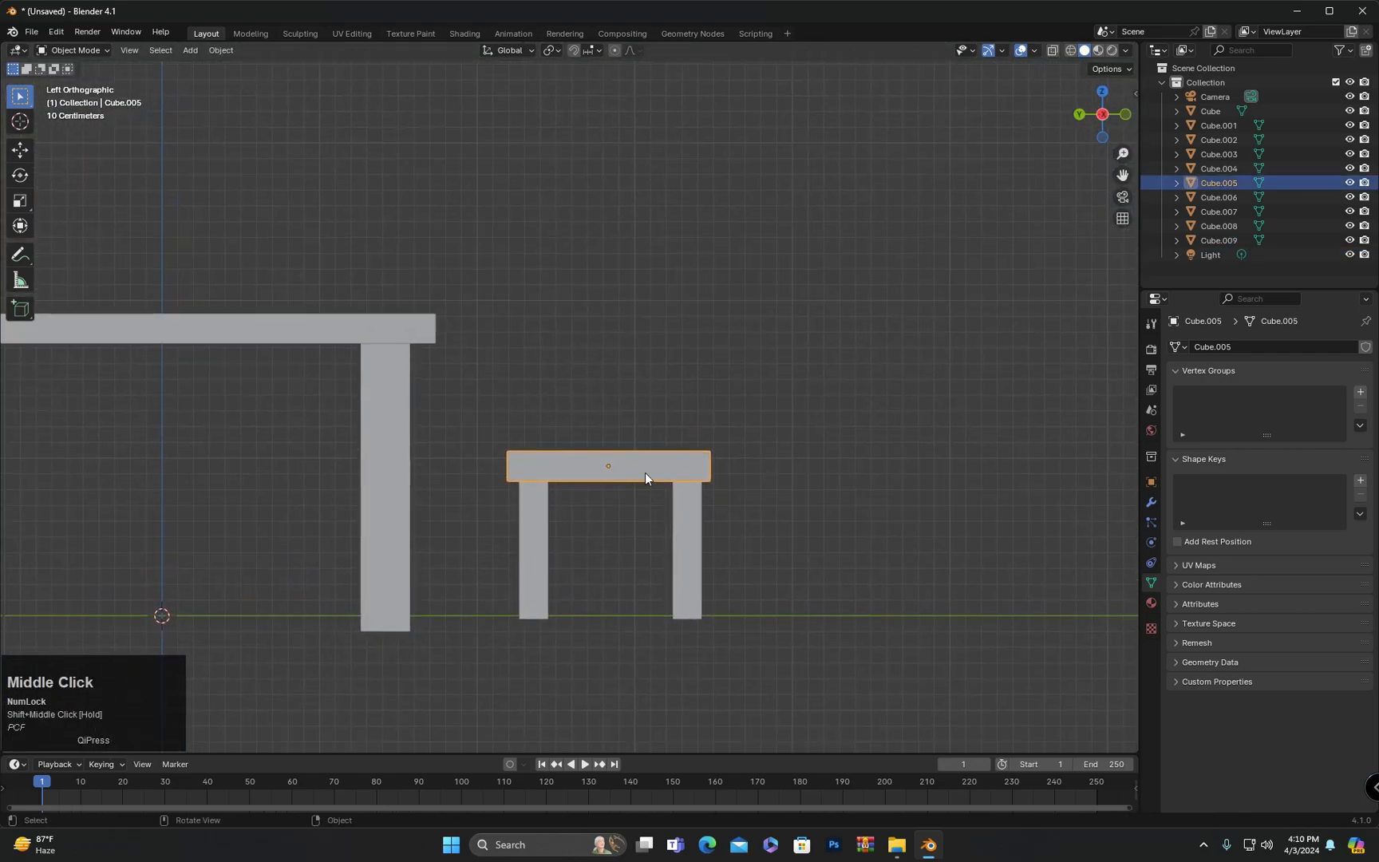
key("shift+d")
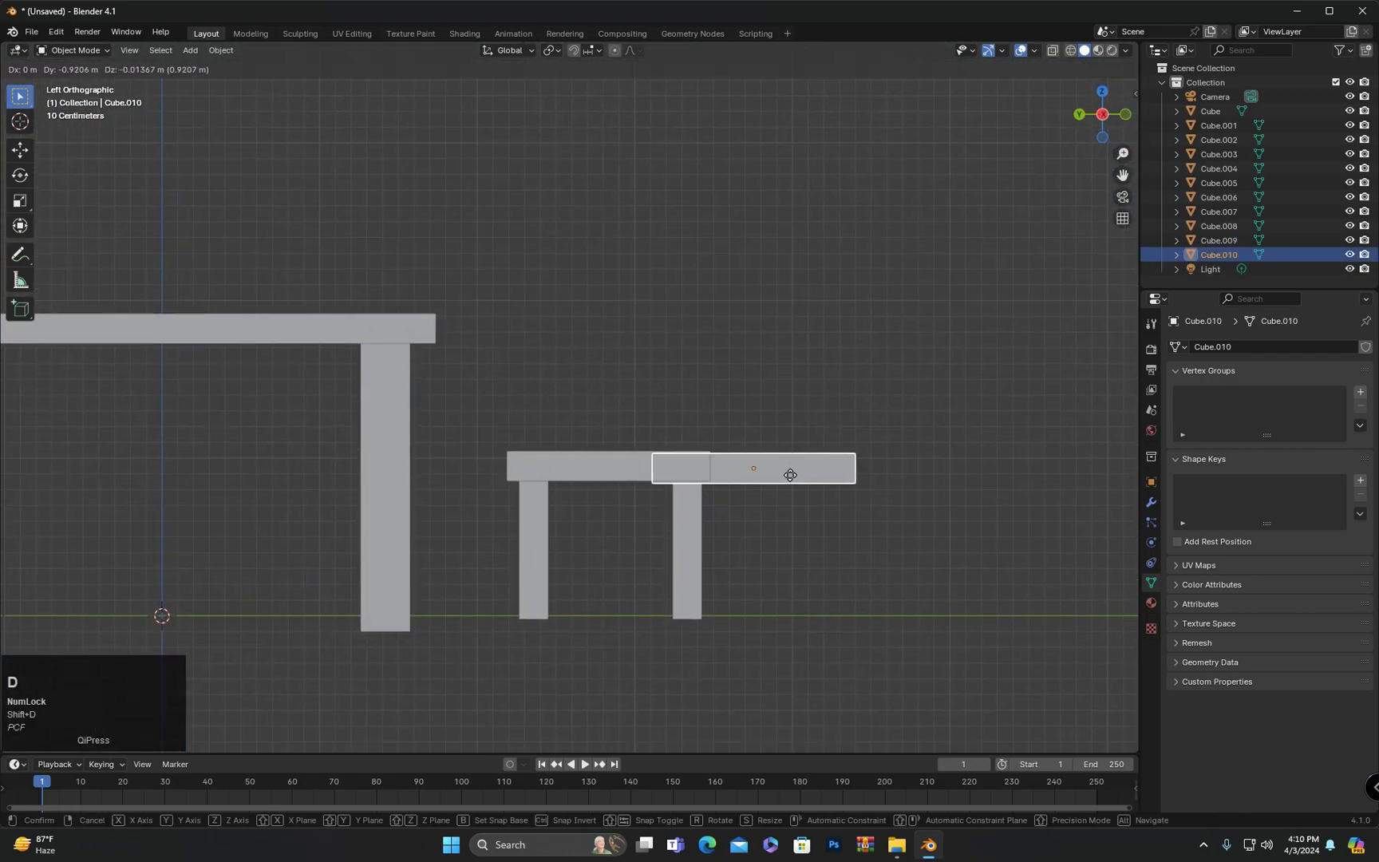
key("y")
left_click(849, 473)
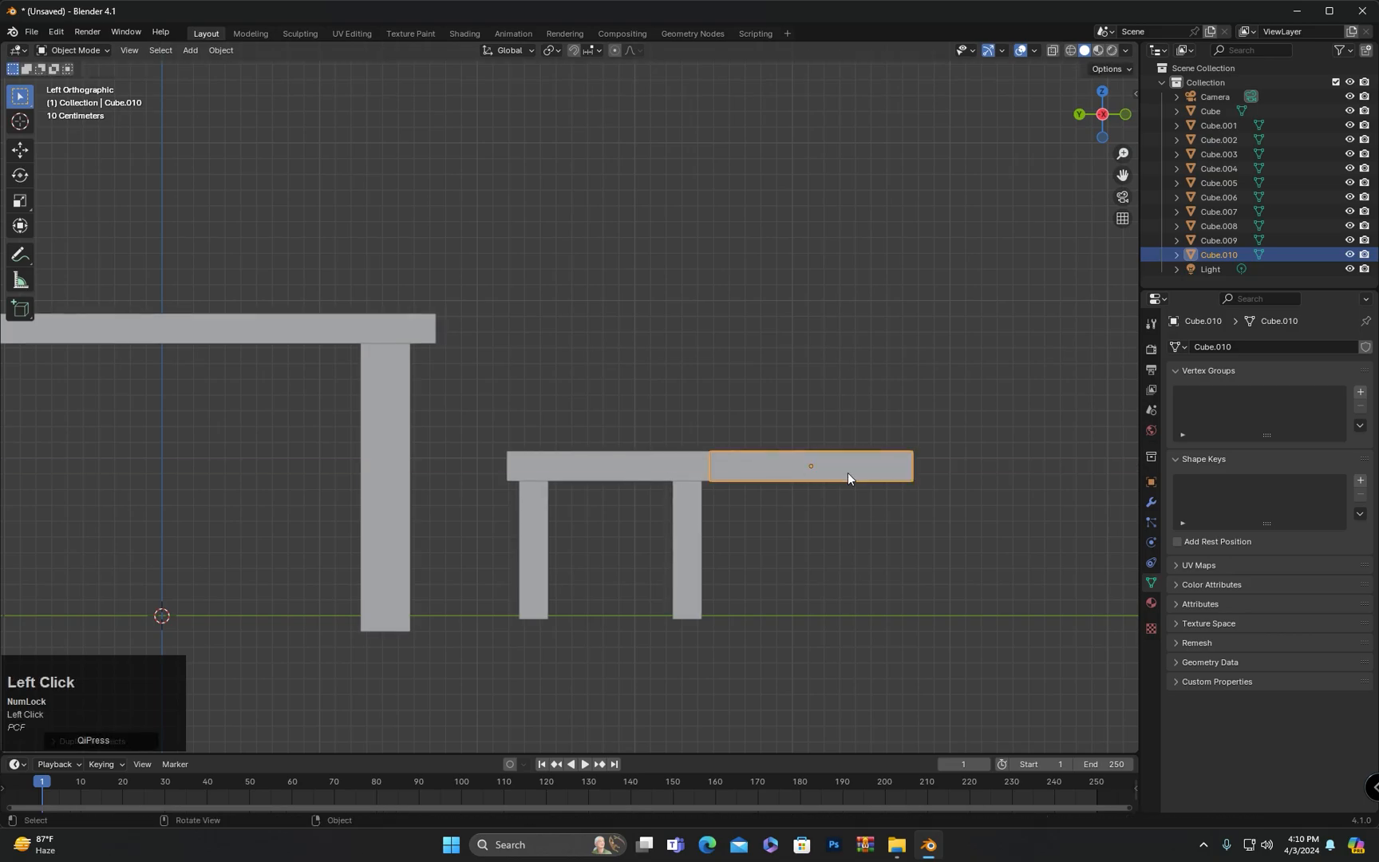
Rotate the seat copy about X into a slightly reclined backrest and position its lower end on the seat's rear edge.
key("r")
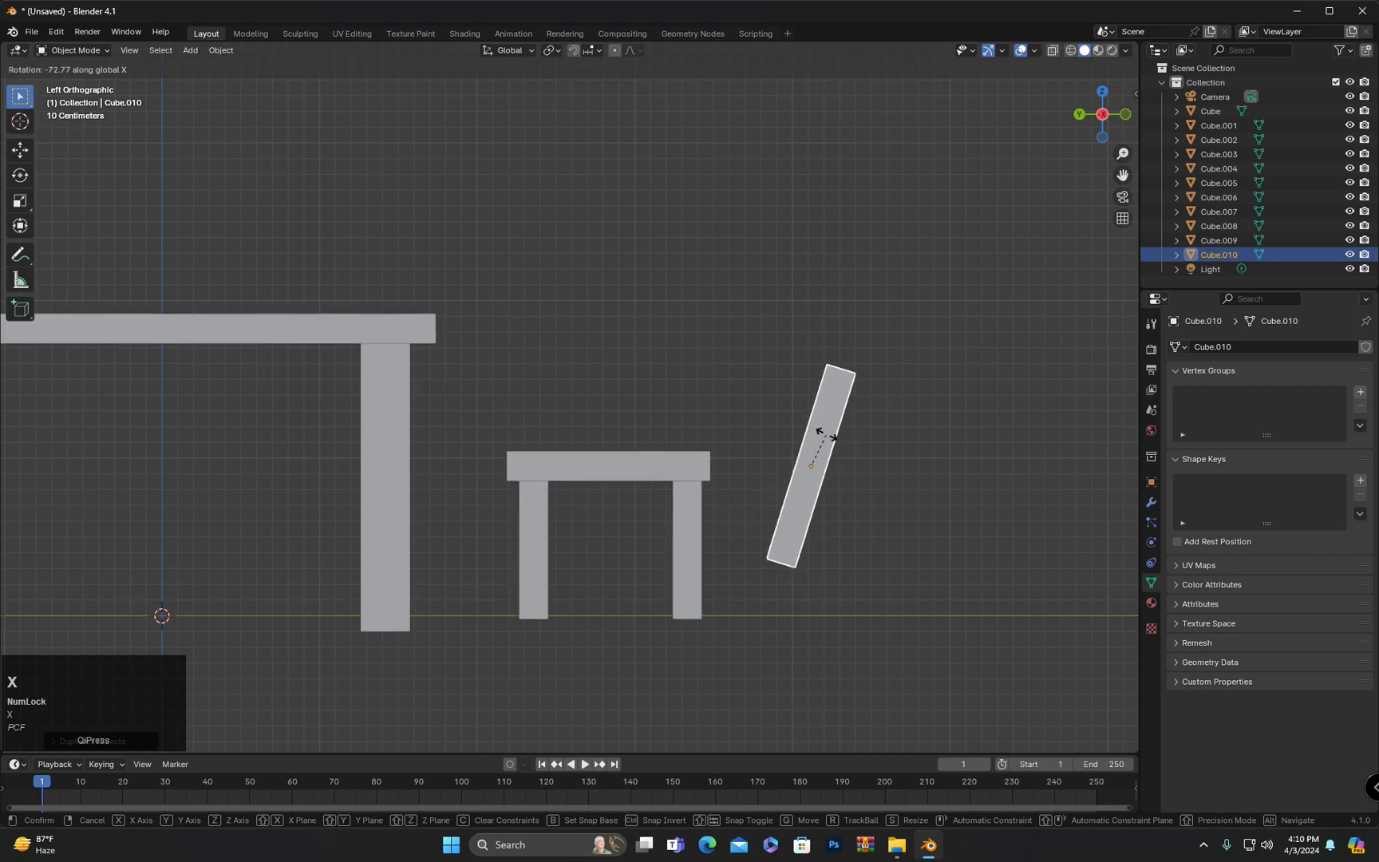
left_click(821, 454)
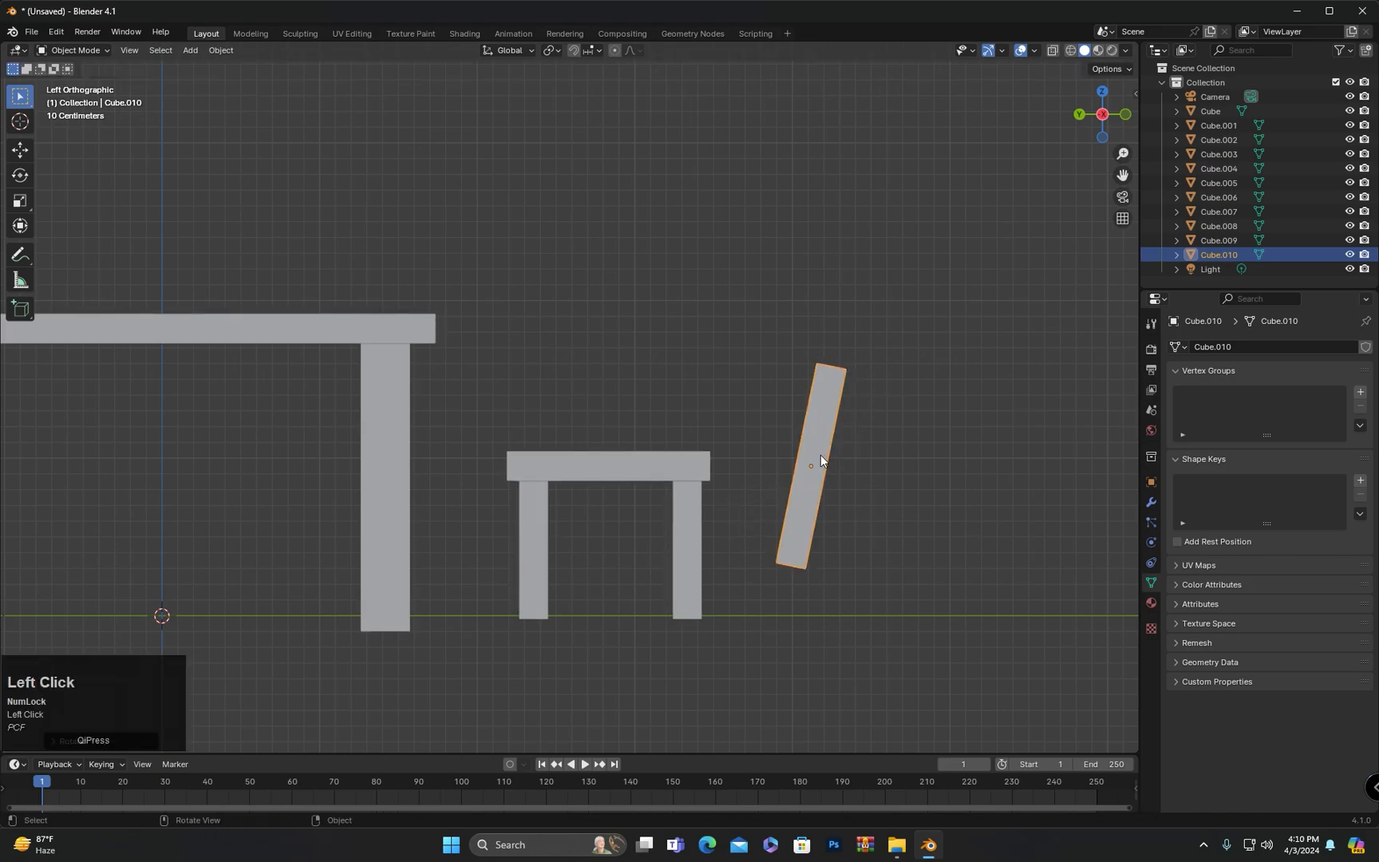
key("g")
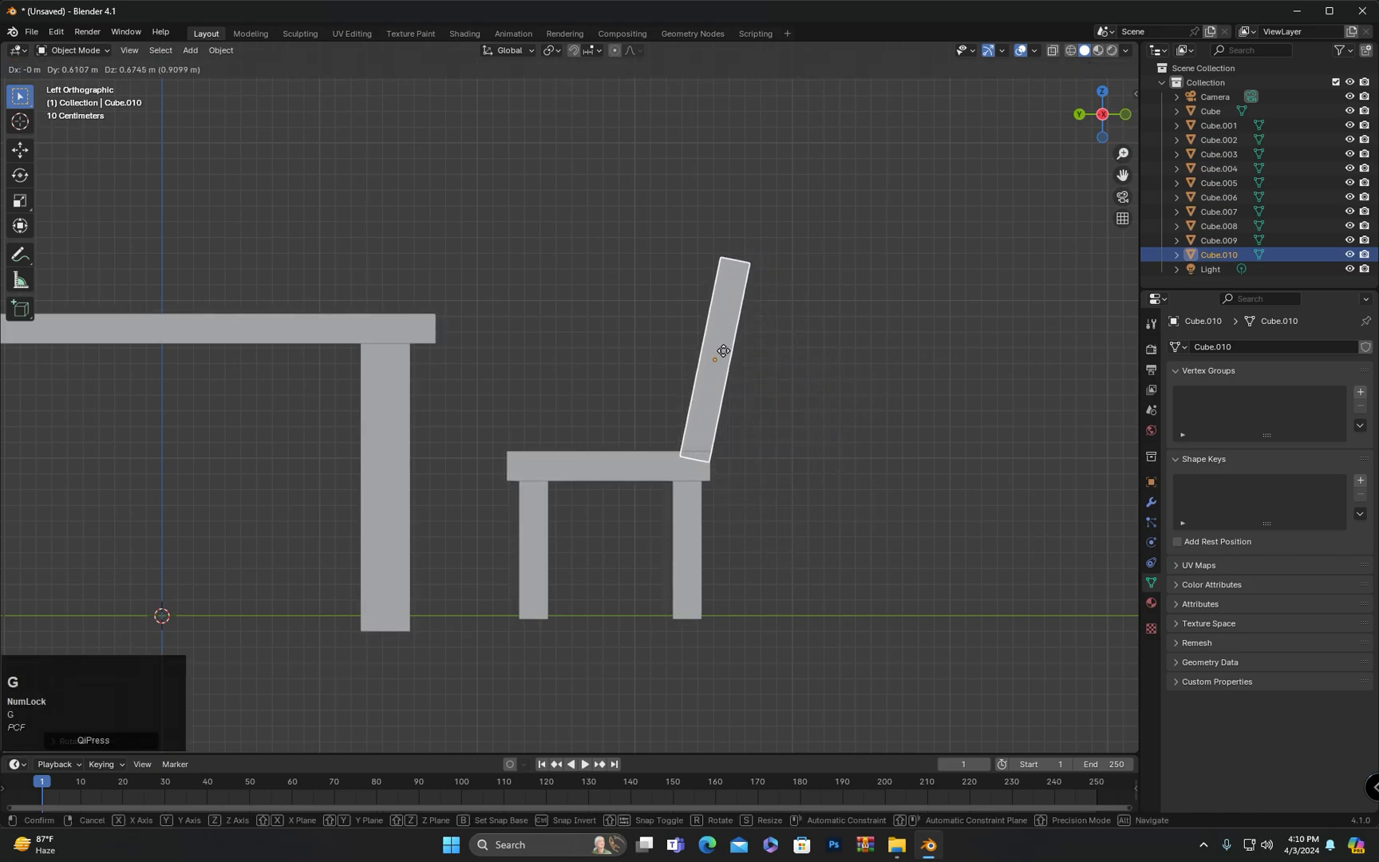
left_click(723, 352)
scroll(710, 359, "down", 2)
middle_click_drag(688, 365, 690, 315)
left_click(691, 315)
scroll(614, 417, "down", 2)
middle_click_drag(614, 418, 393, 390)
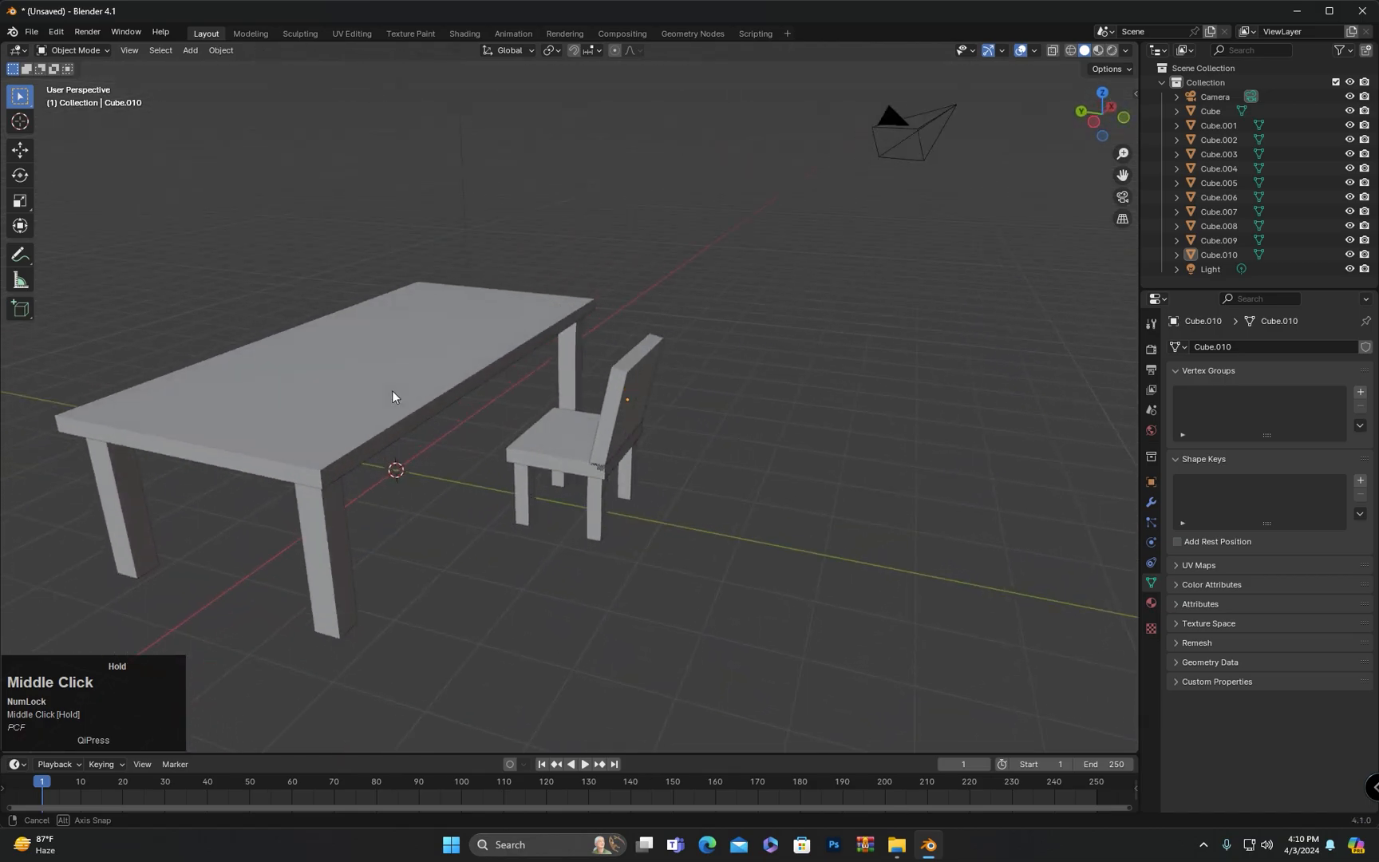
middle_click_drag(707, 334, 639, 492)
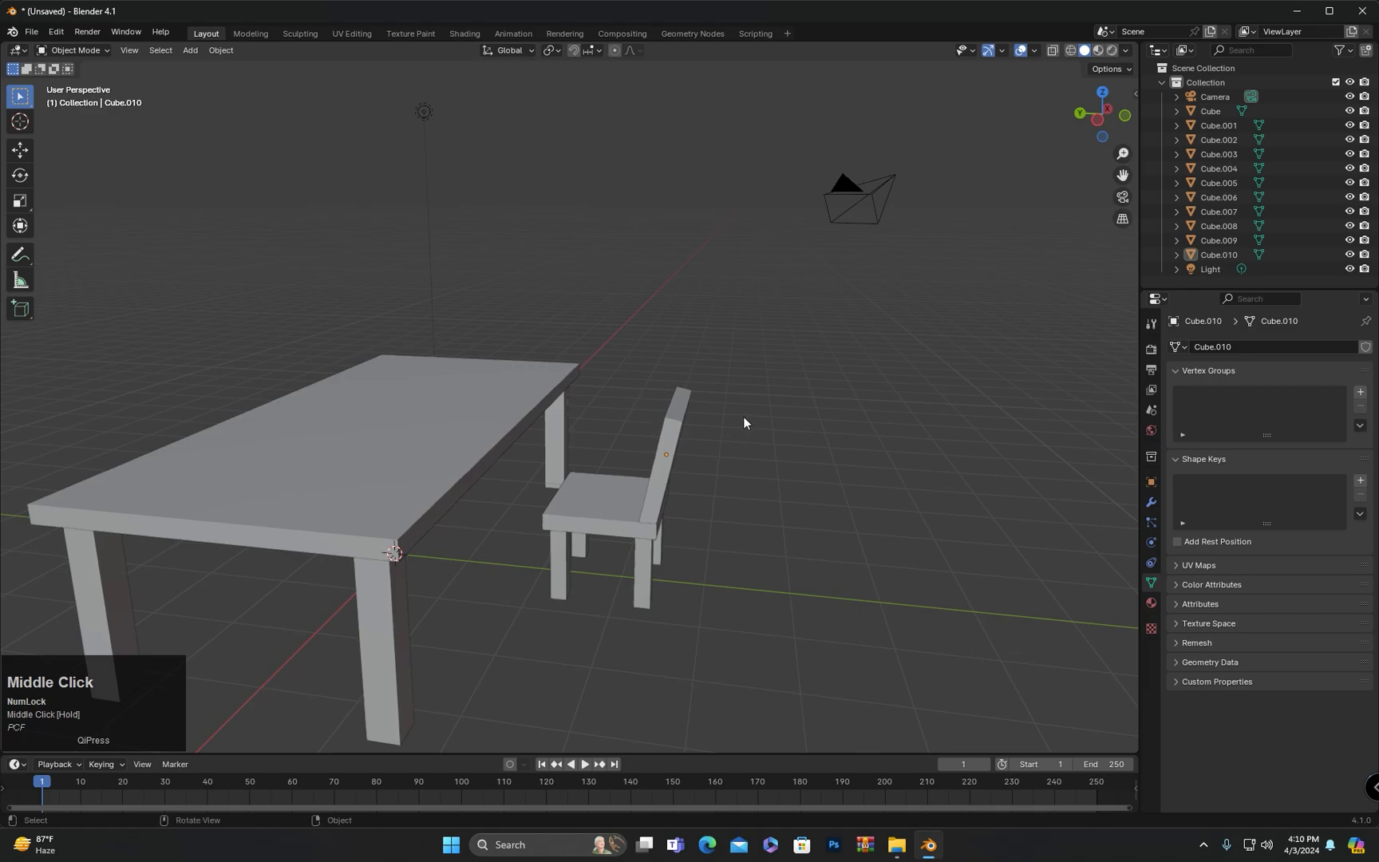